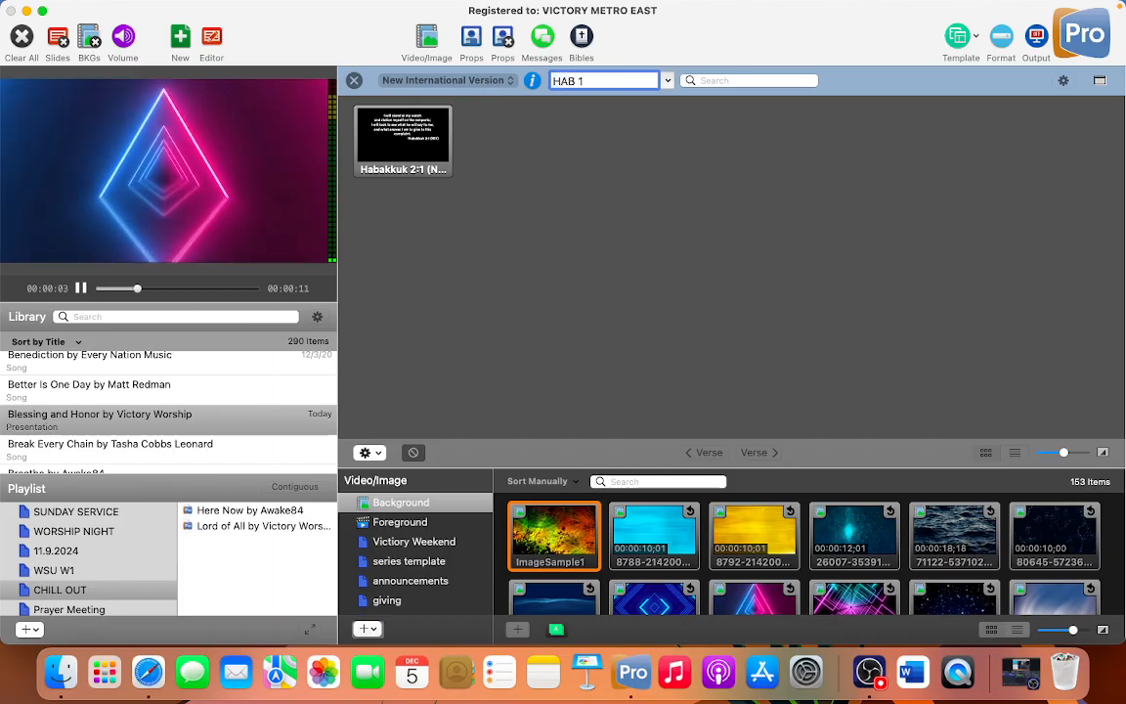
- Look up Habakkuk 1:1 in the New International Version and show the verse slide on the live output
text(:)
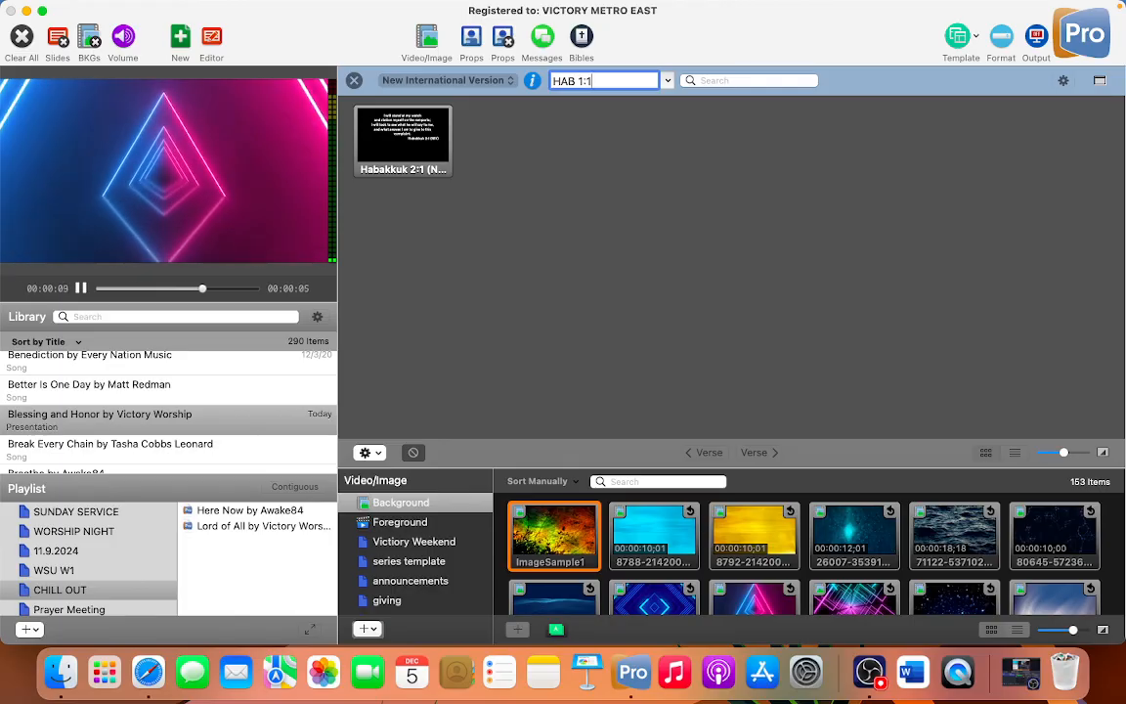
text(1)
key(Return)
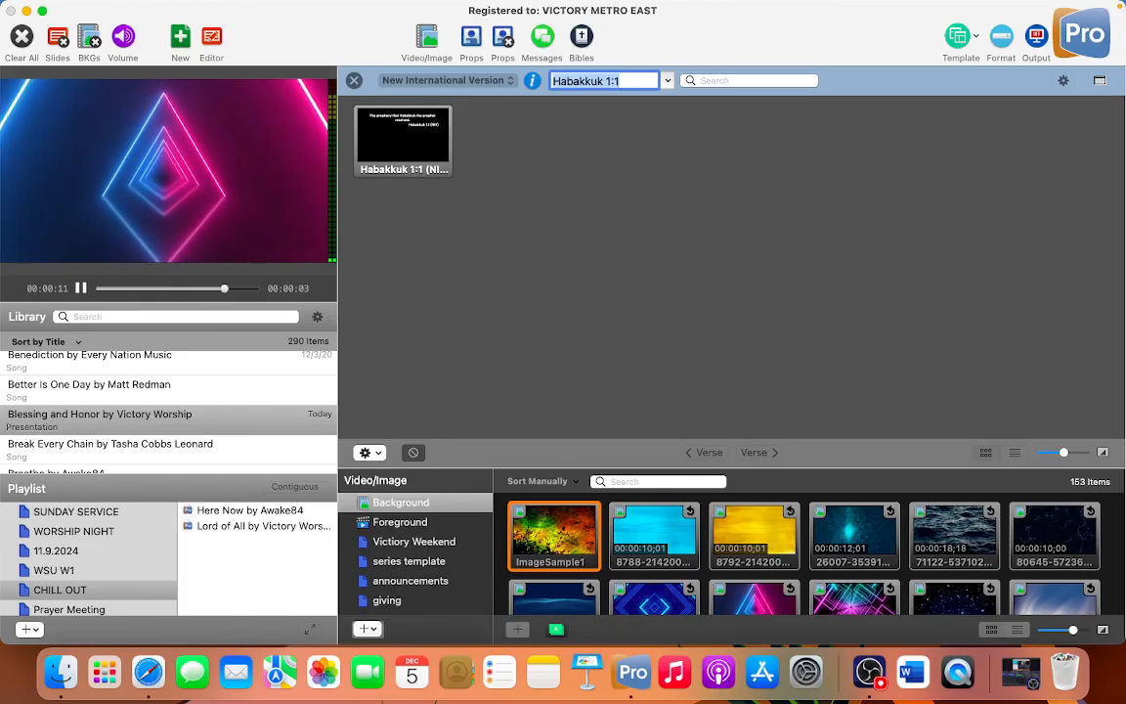
click(410, 144)
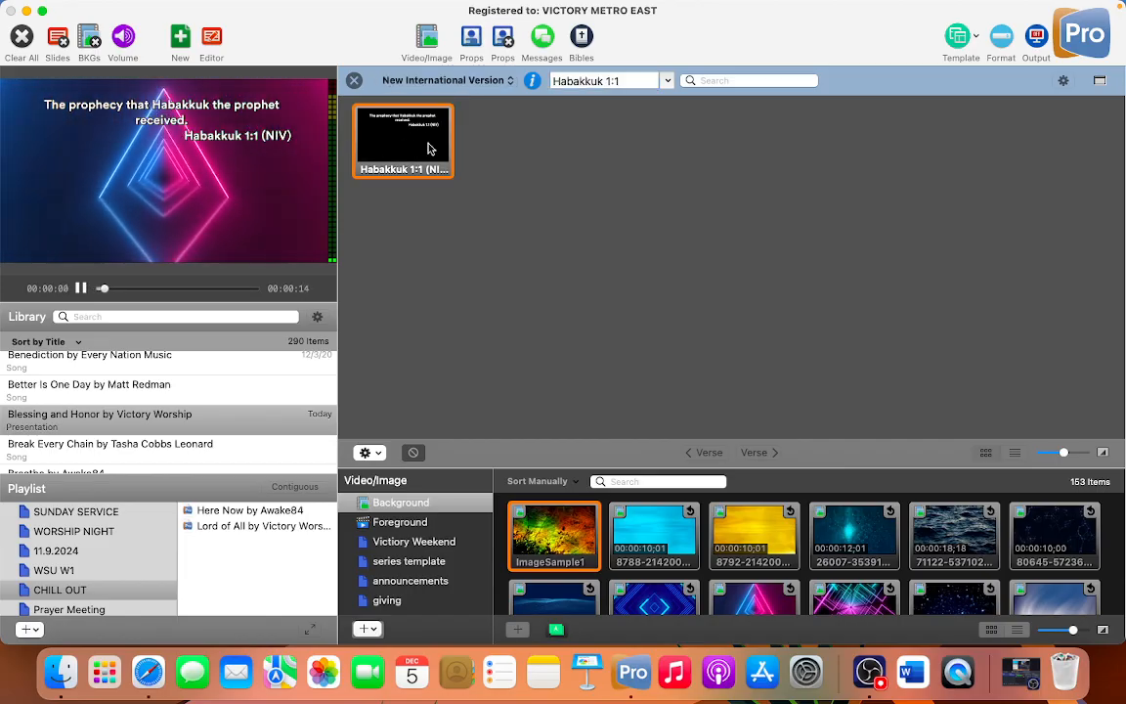
drag(421, 147, 455, 269)
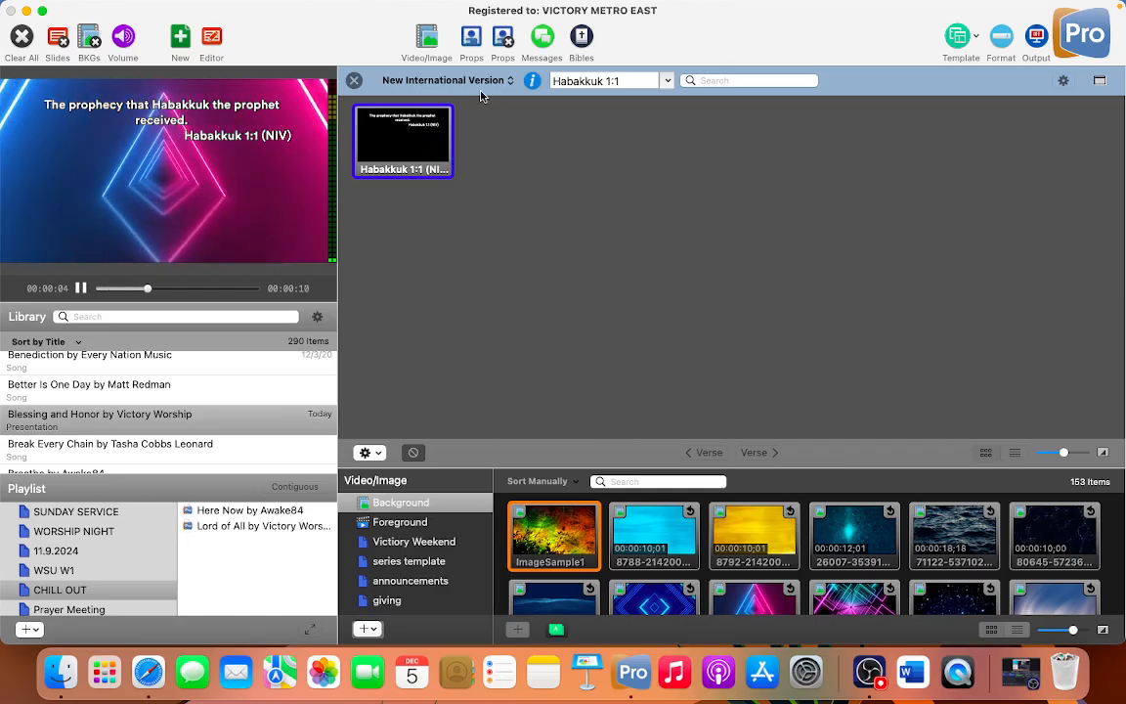
click(667, 80)
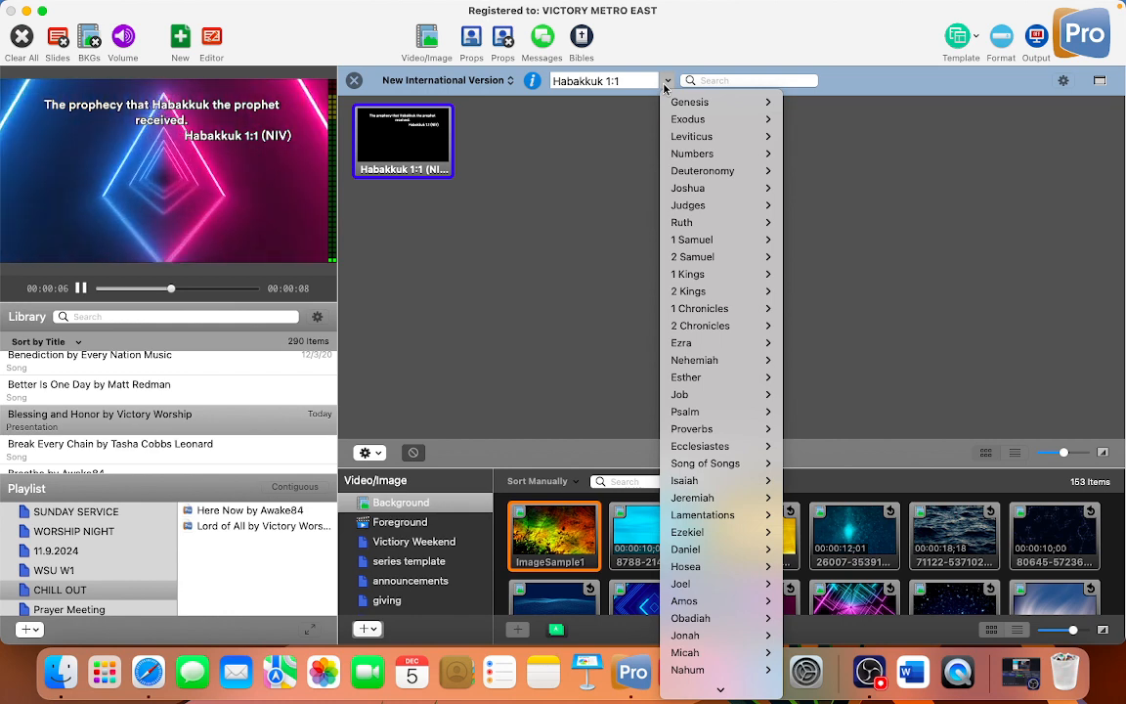
click(665, 84)
click(666, 84)
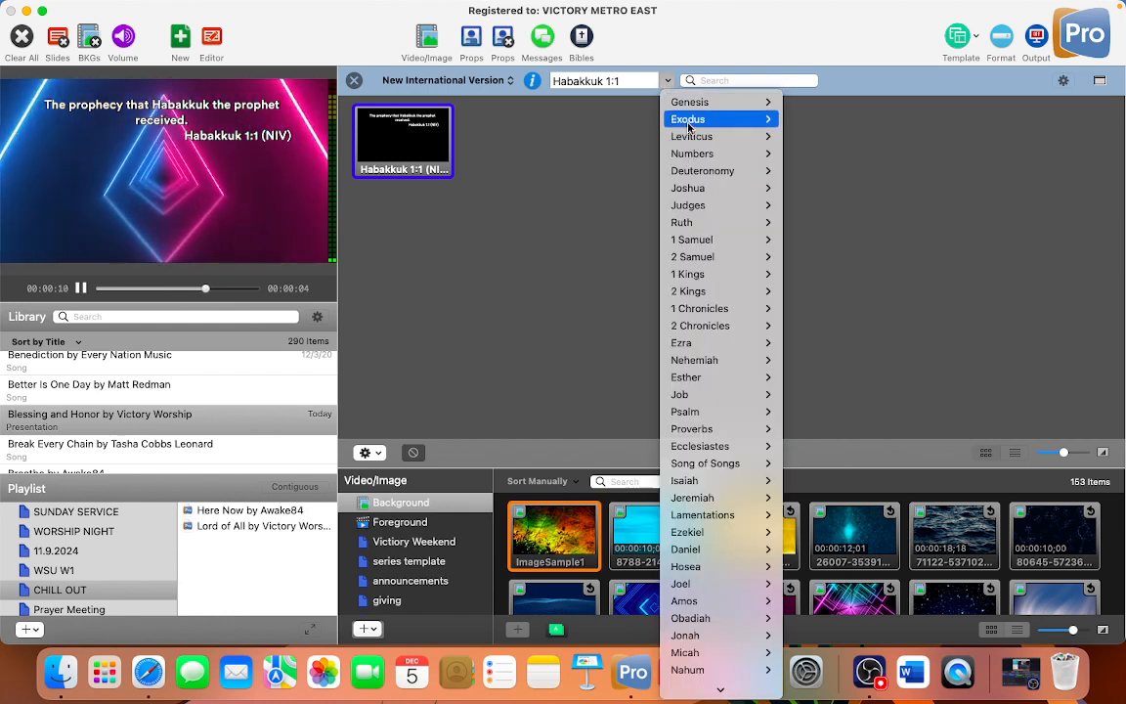
mouse_move(704, 154)
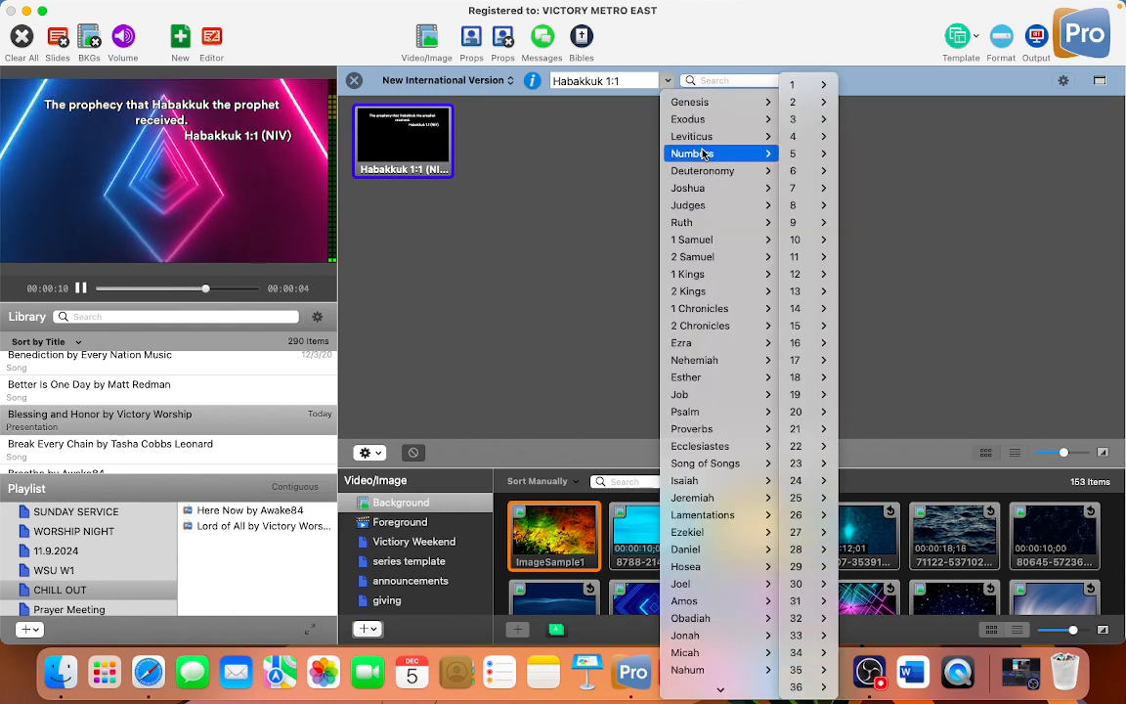
click(622, 91)
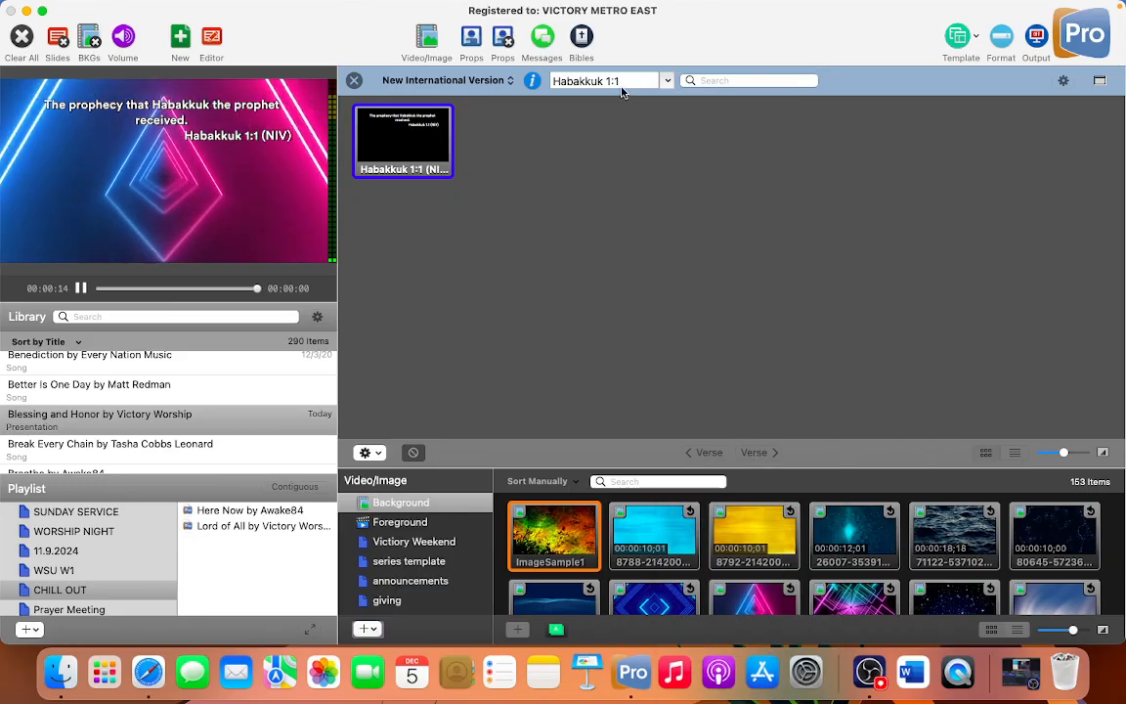
- Choose Ephesians chapter 1, verse 6 from the list of Bible books and show its slide on the live output
click(667, 81)
scroll(690, 448, down, 10)
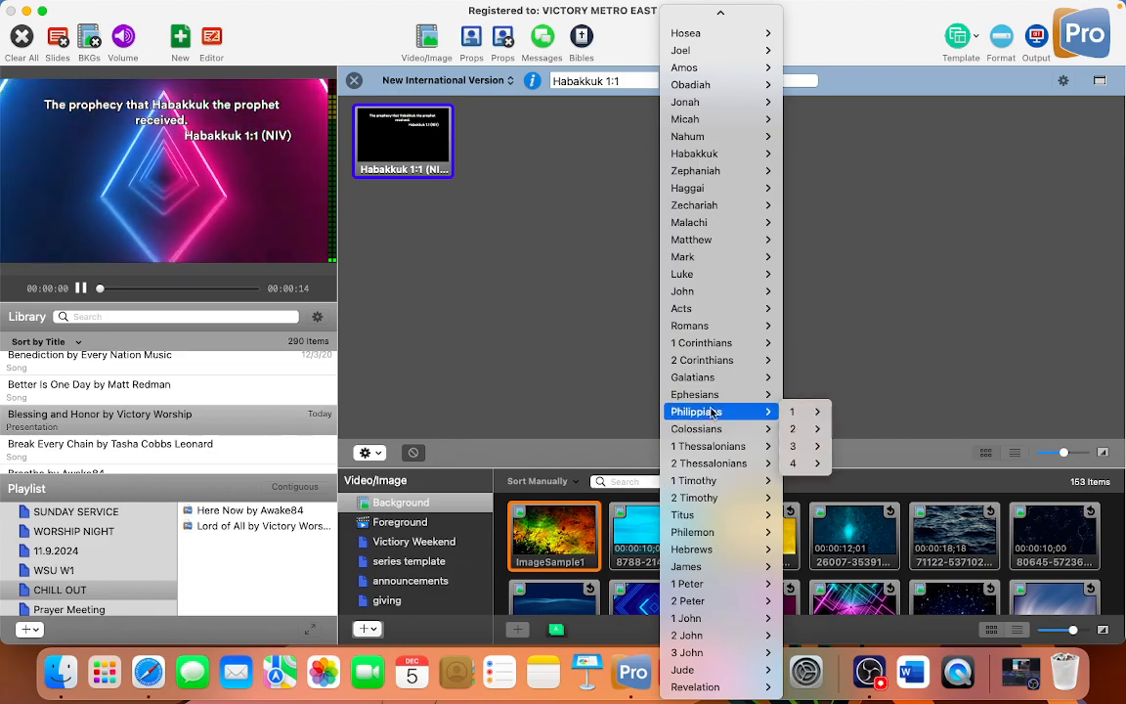
mouse_move(684, 394)
mouse_move(797, 395)
click(840, 395)
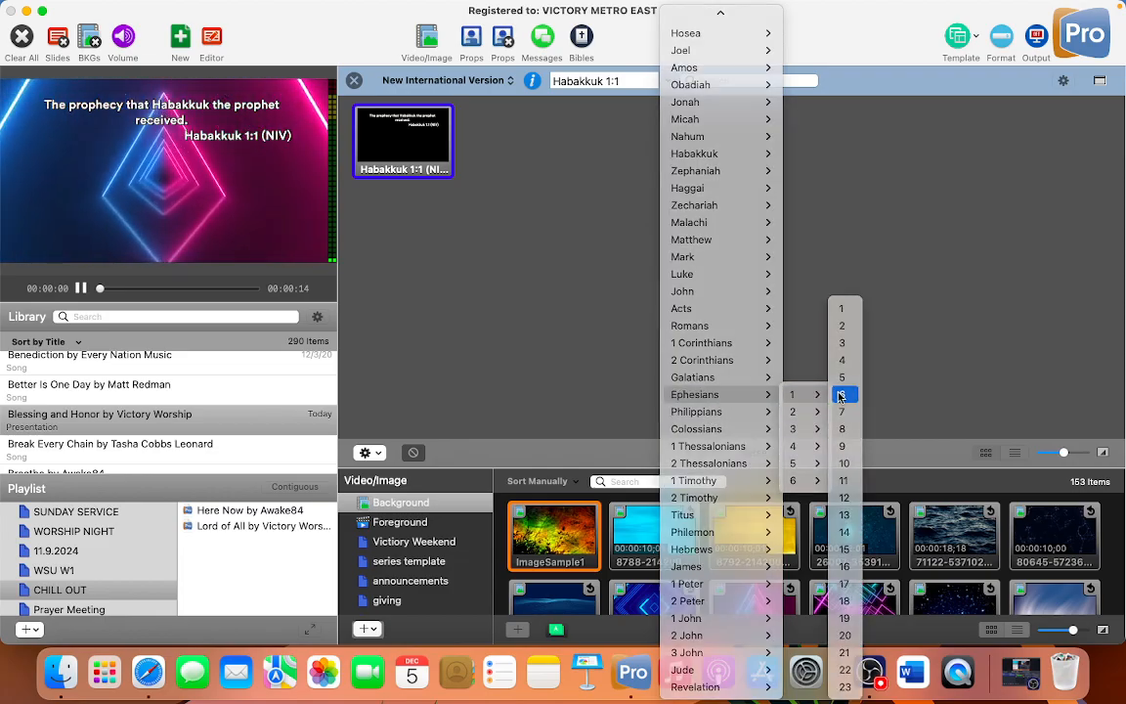
click(381, 145)
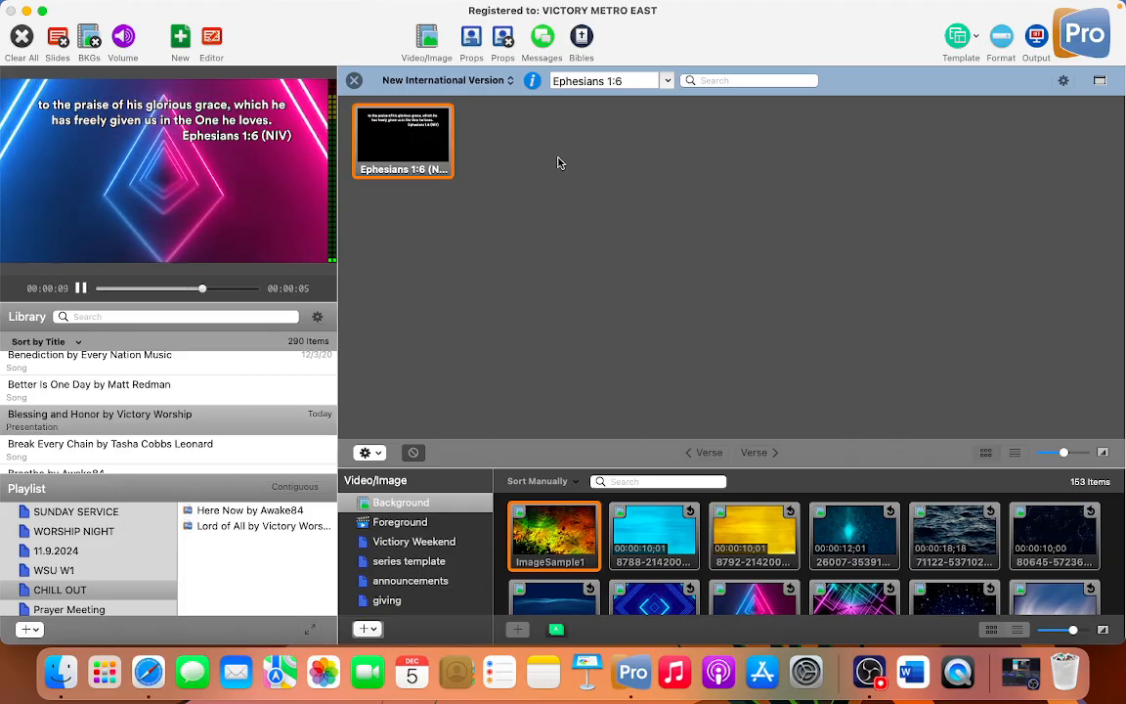
- Activate the New International Version Bible on this computer and close the Bible lookup
click(445, 80)
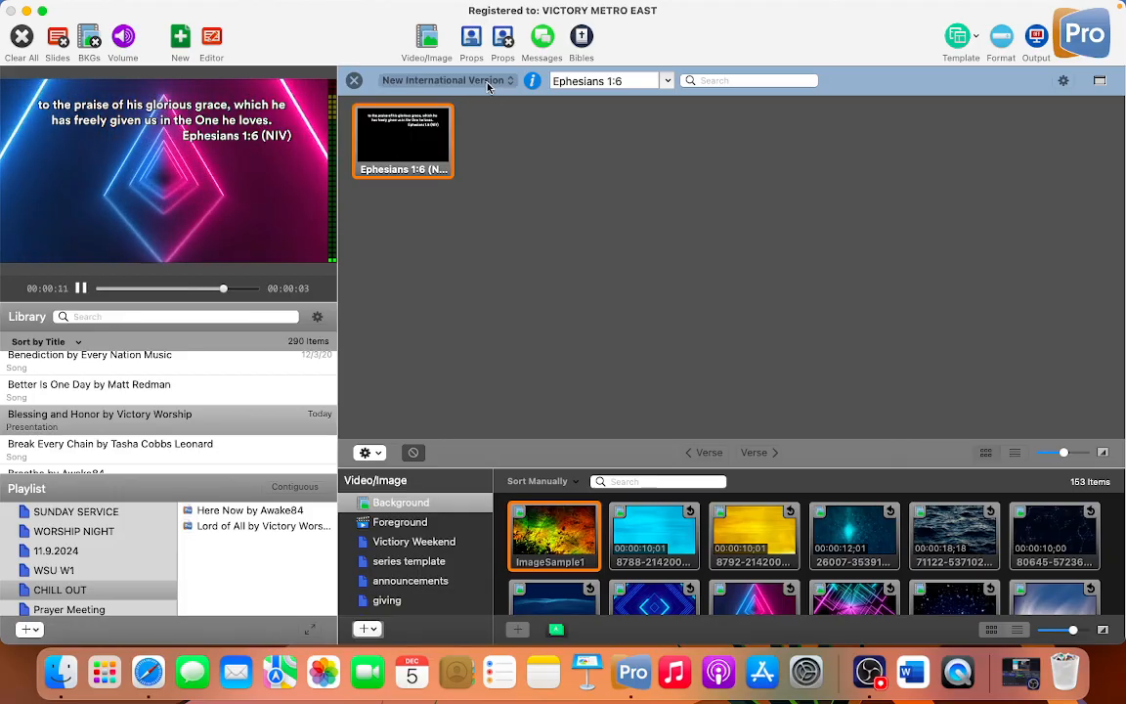
click(438, 76)
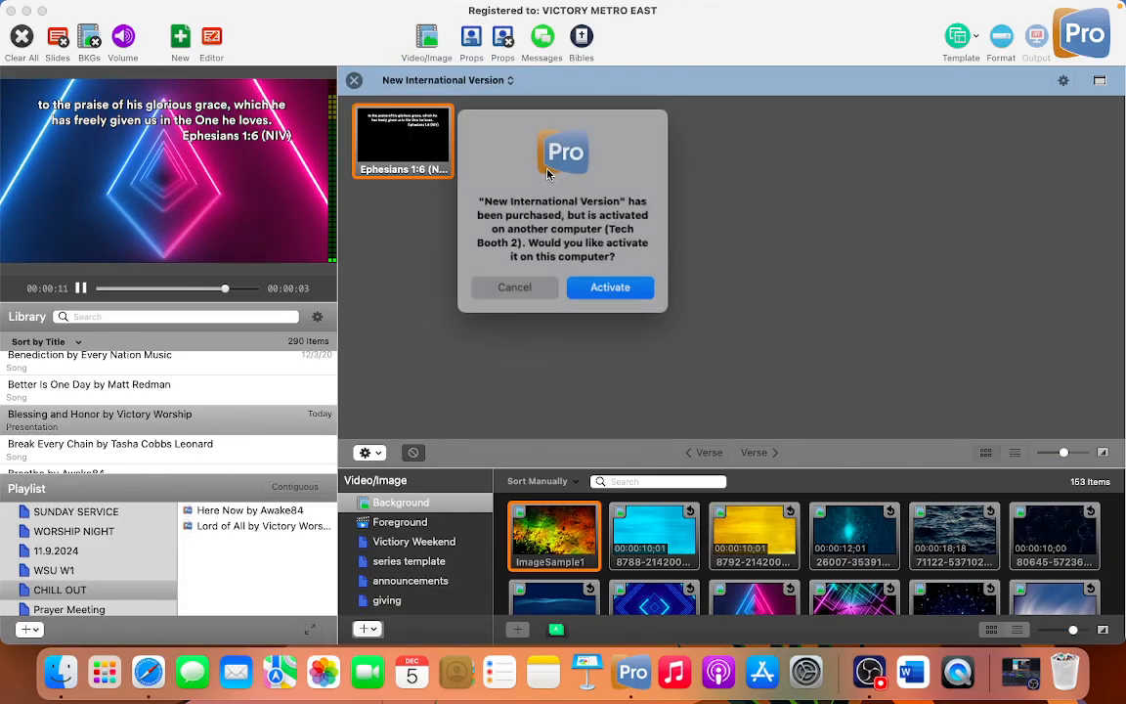
click(598, 290)
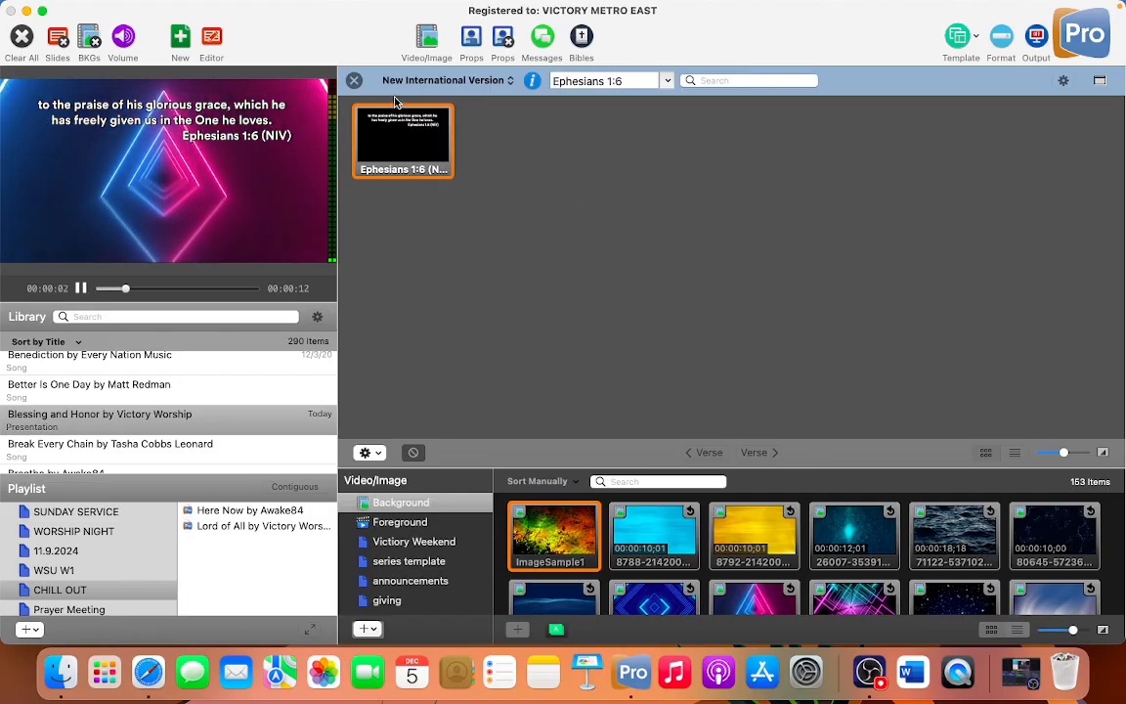
click(354, 81)
- Create a new template group named CENTER CIRCULA
click(974, 41)
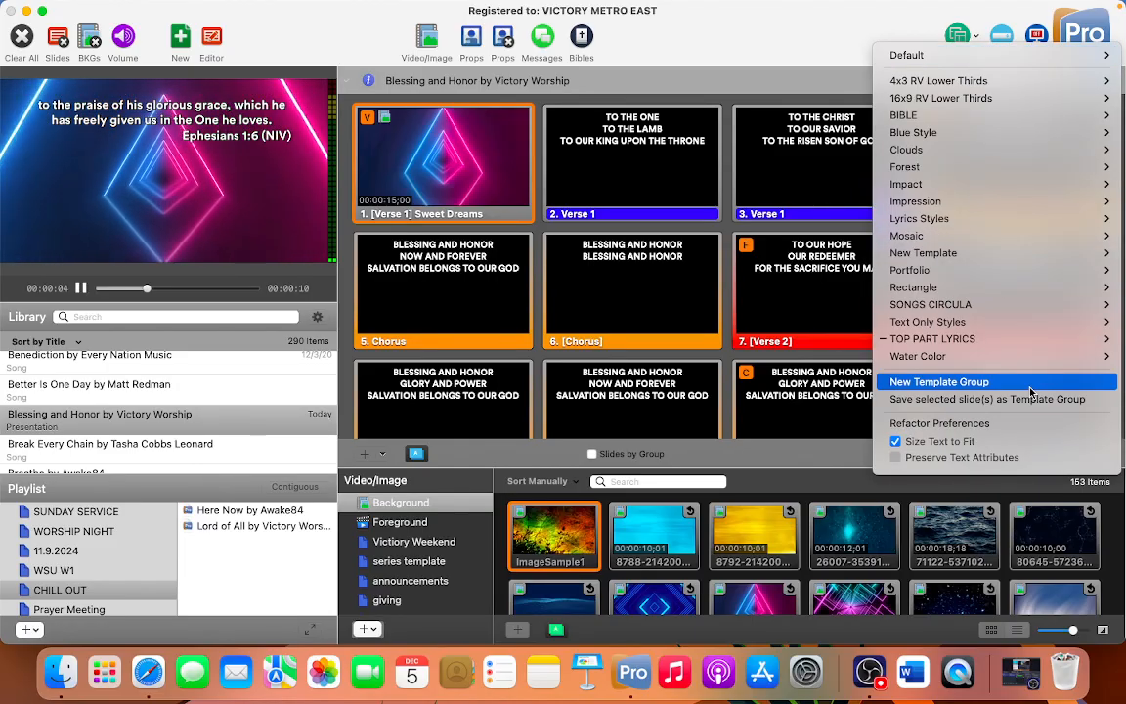
click(787, 61)
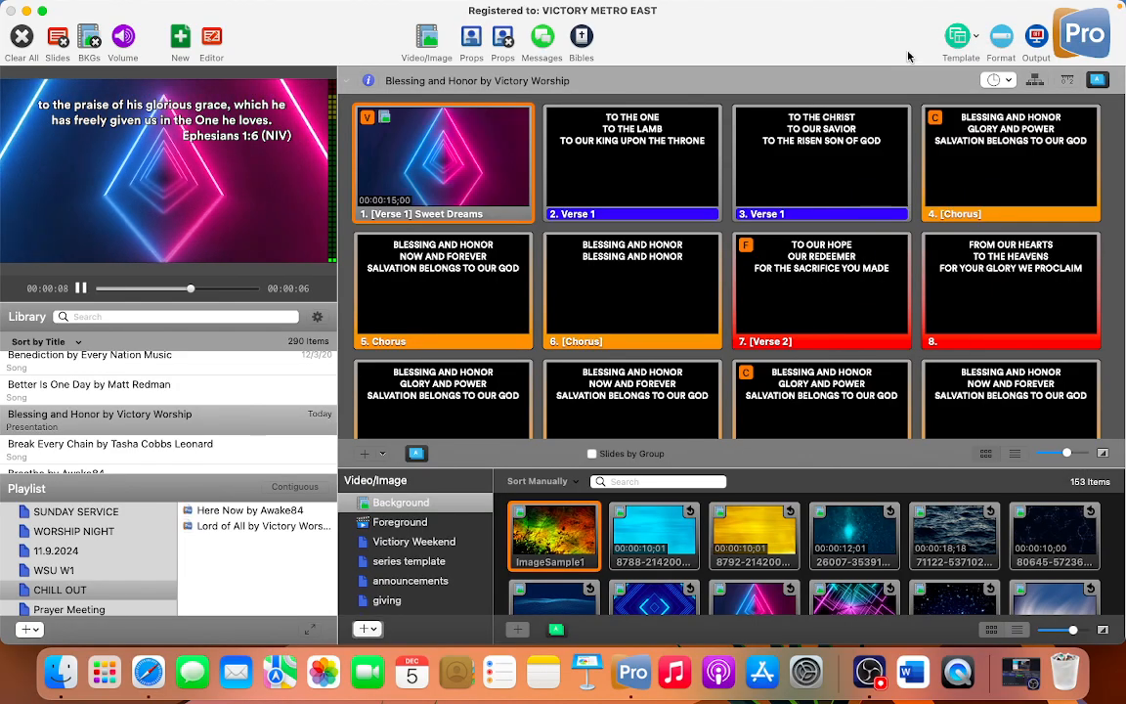
click(950, 38)
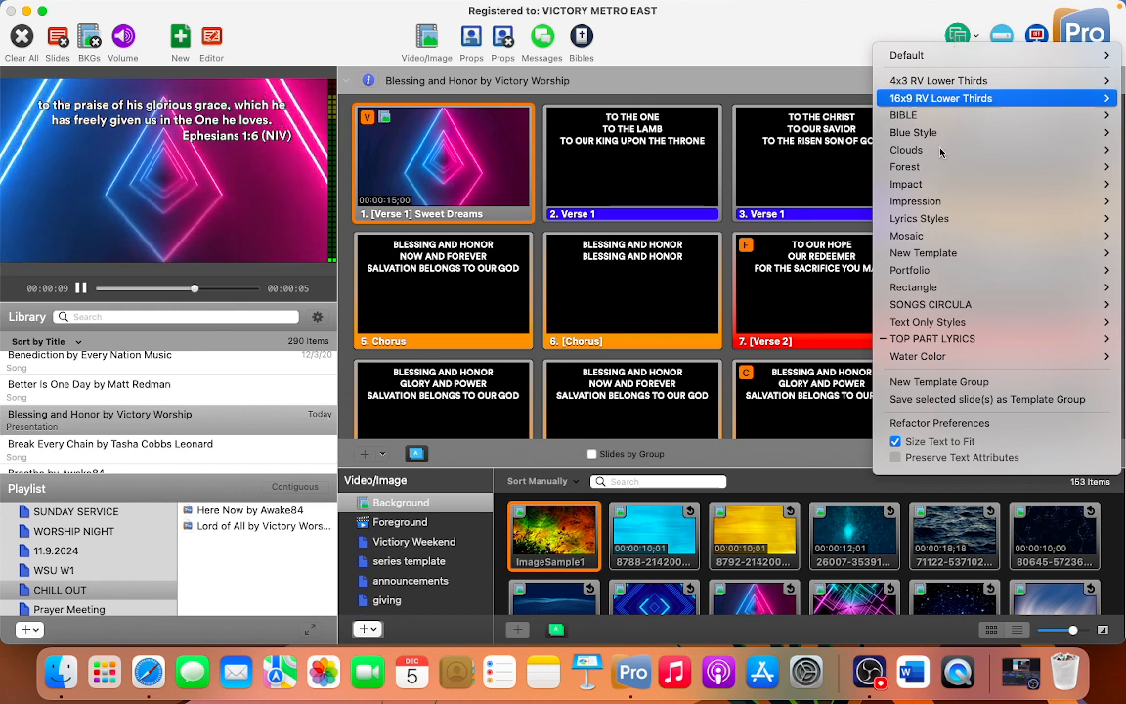
click(934, 382)
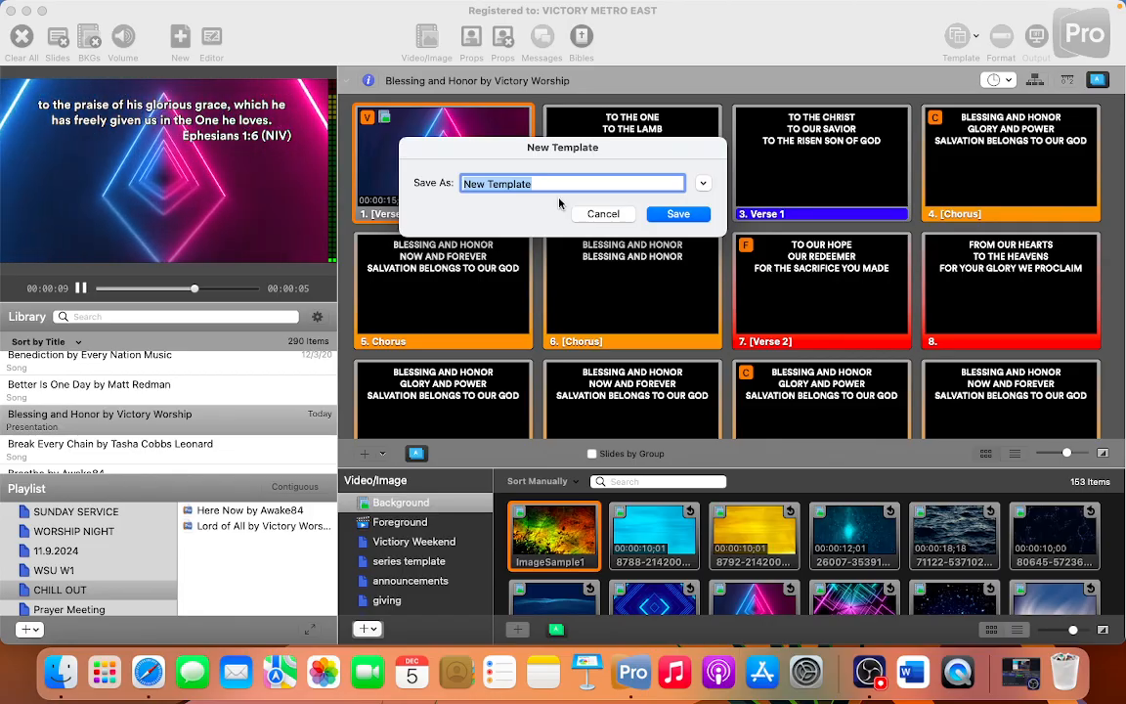
text(ce)
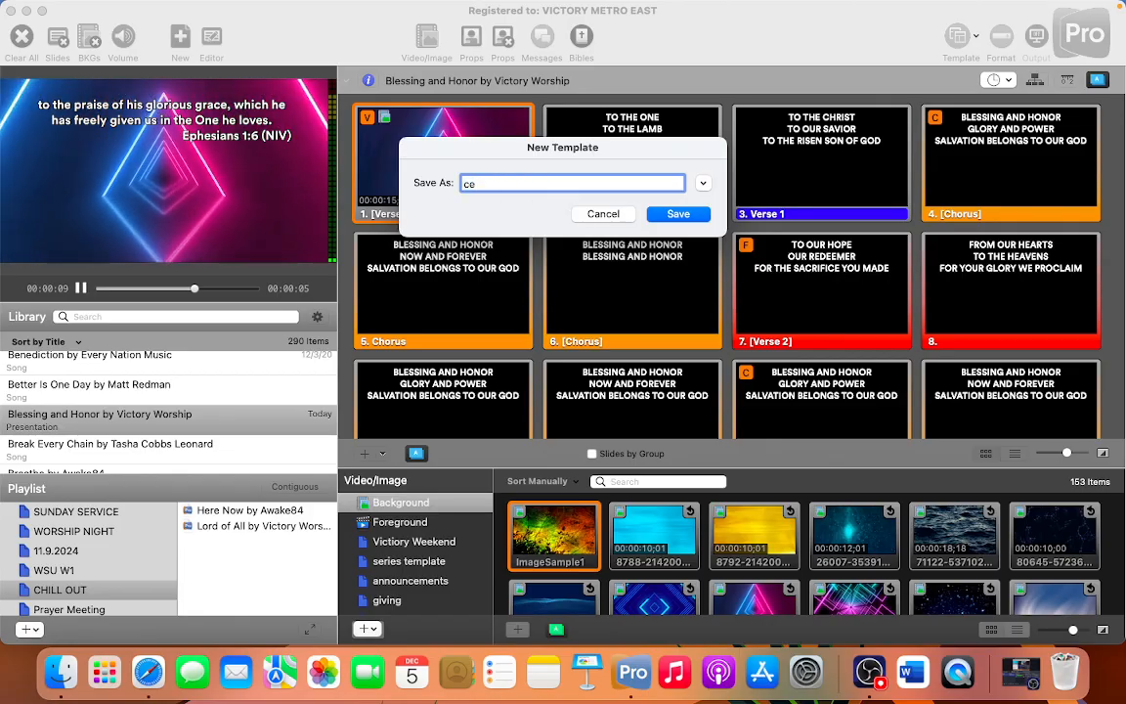
key(BackSpace)
key(BackSpace)
key(BackSpace)
key(BackSpace)
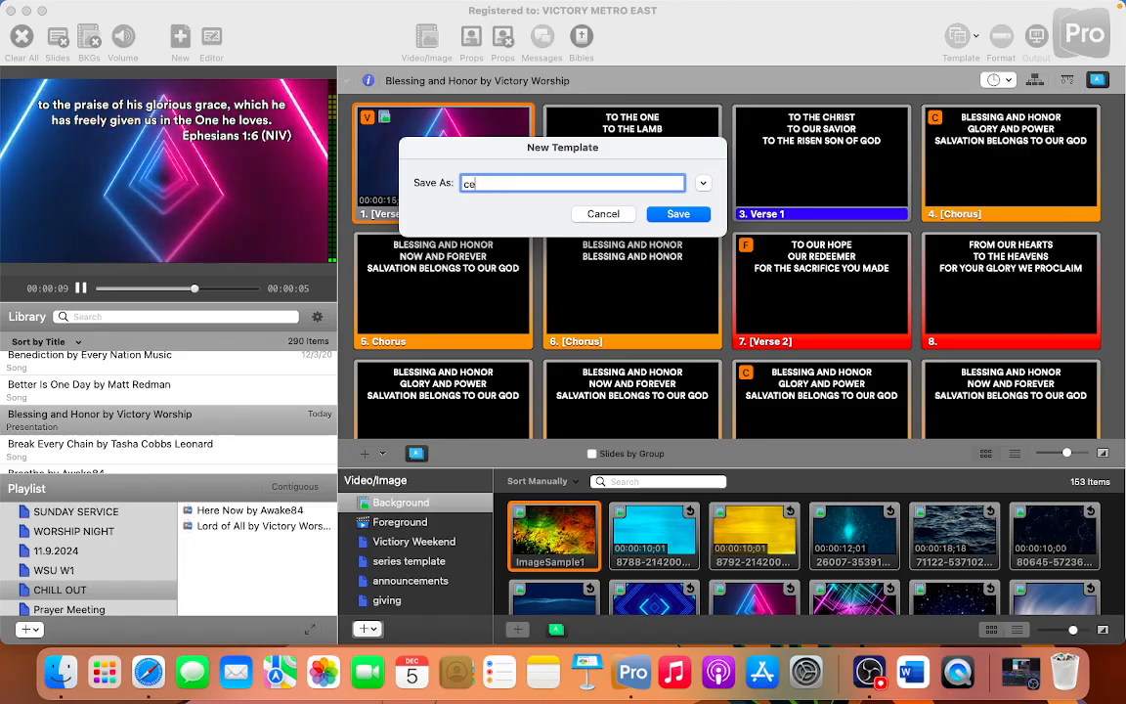
key(BackSpace)
text(CENTER CIR)
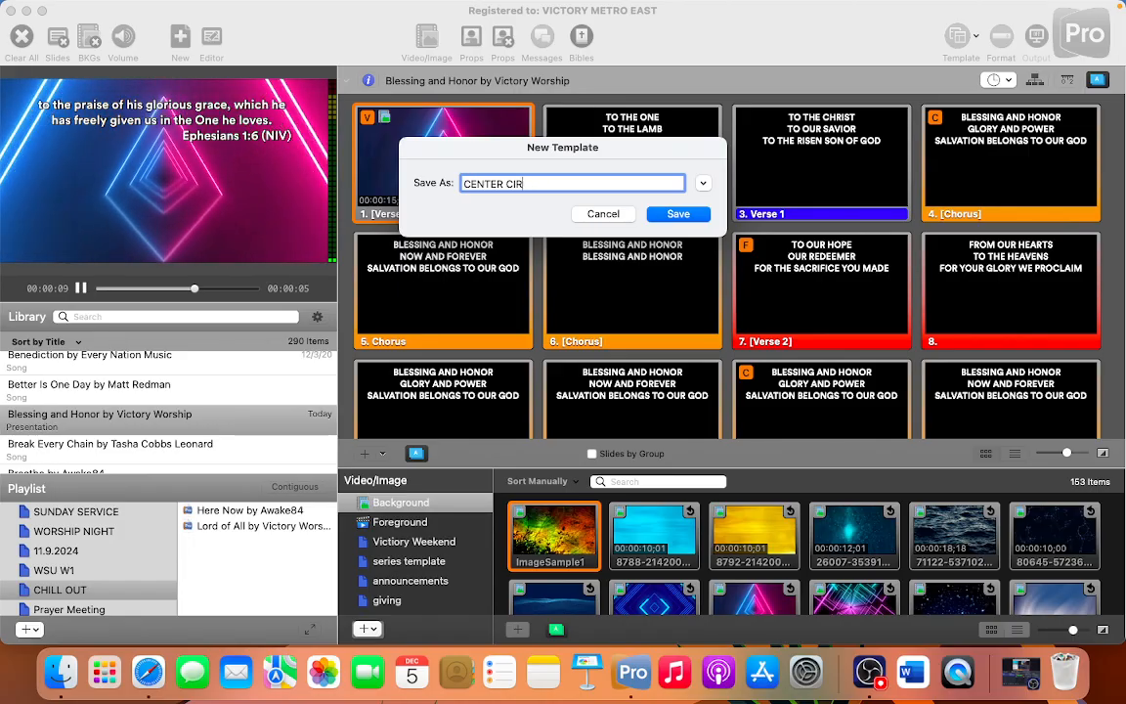
text(CULA)
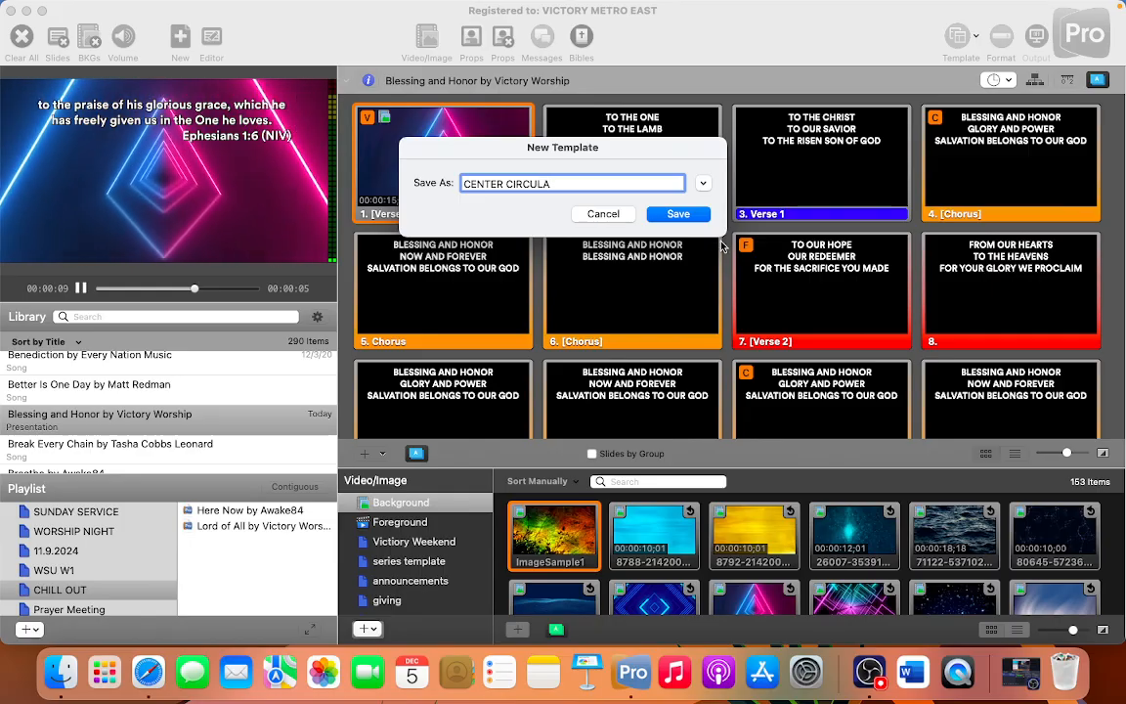
click(681, 214)
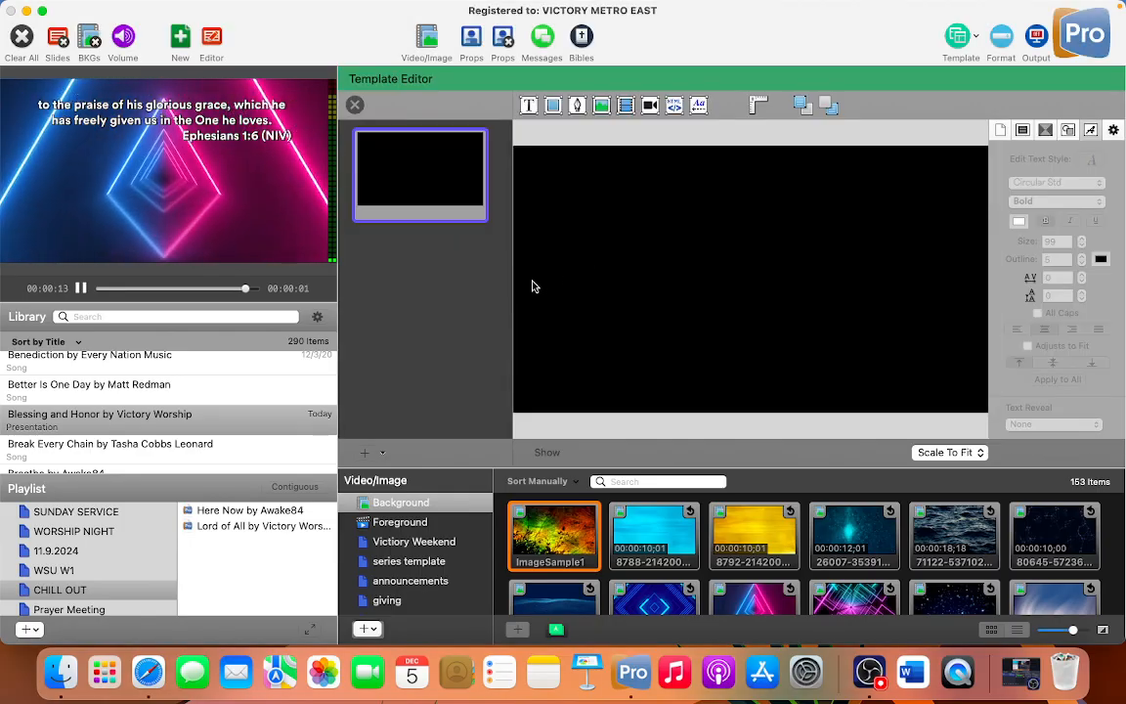
- Add a text box to the blank template slide and enlarge it to nearly fill the slide
click(529, 107)
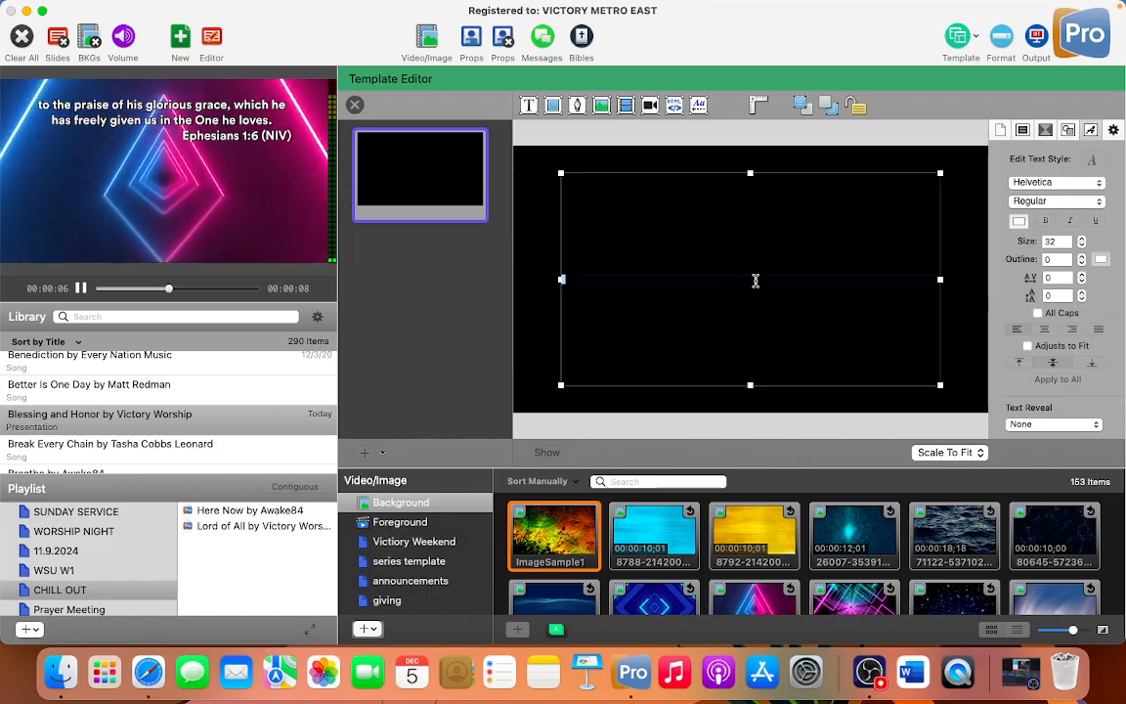
drag(940, 385, 976, 405)
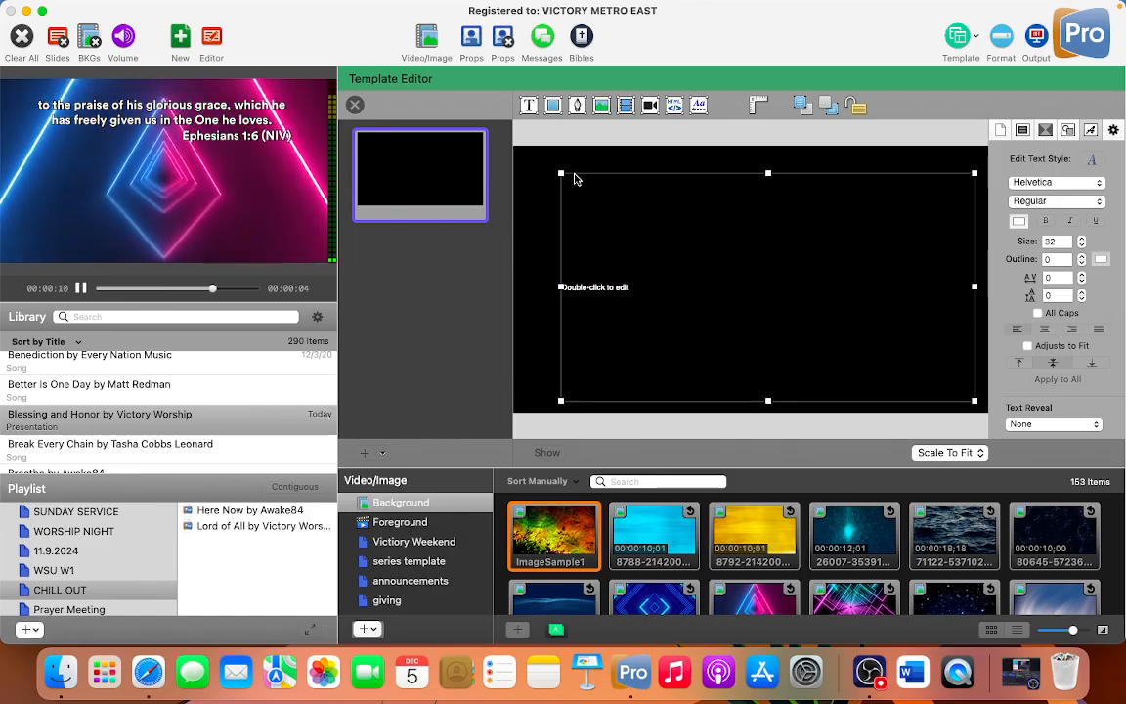
drag(560, 171, 525, 155)
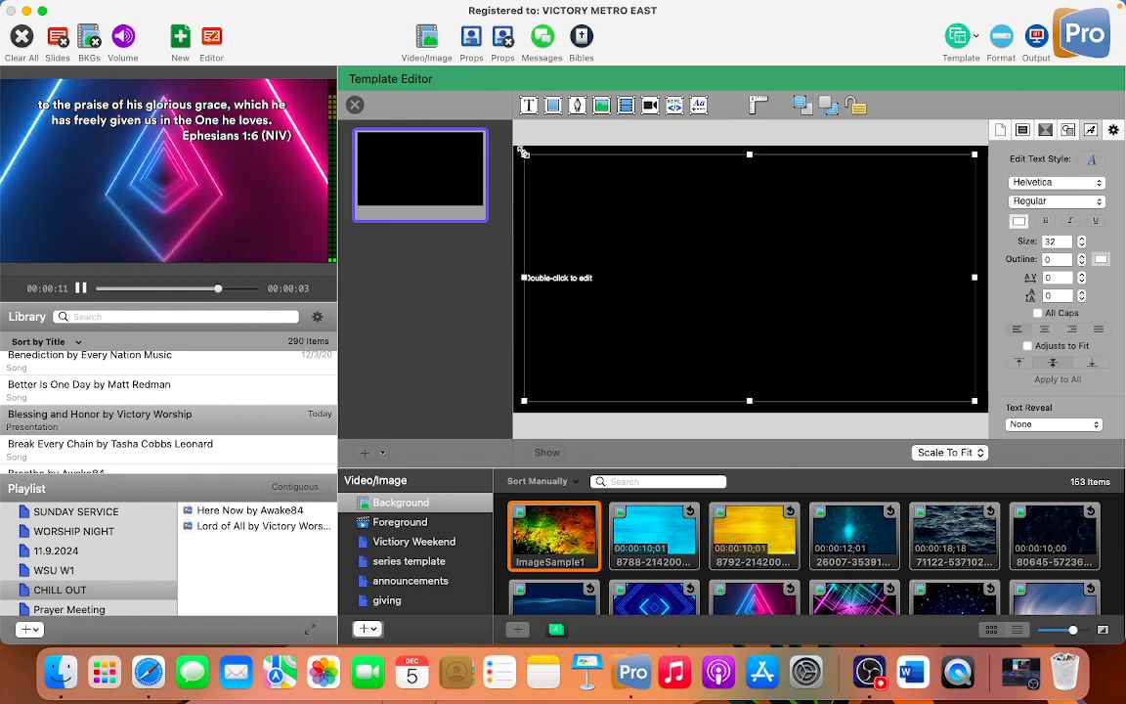
- Set the text box's font to Circular Std Bold and centre its text horizontally
double_click(596, 279)
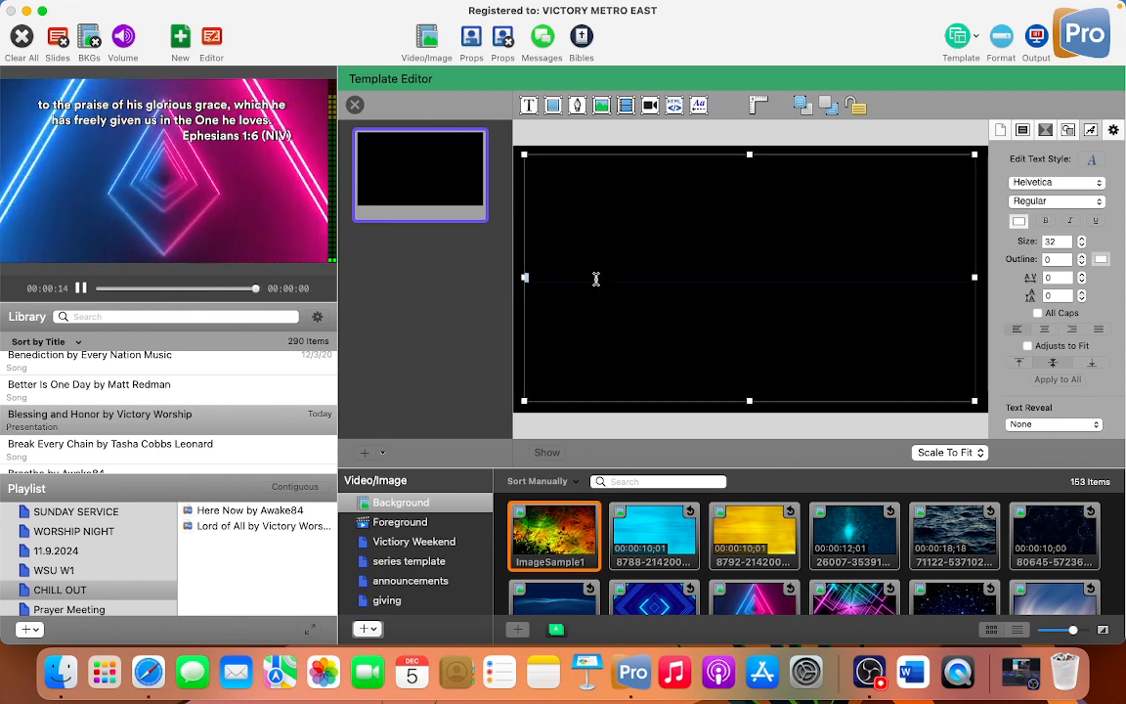
click(1091, 189)
click(1089, 188)
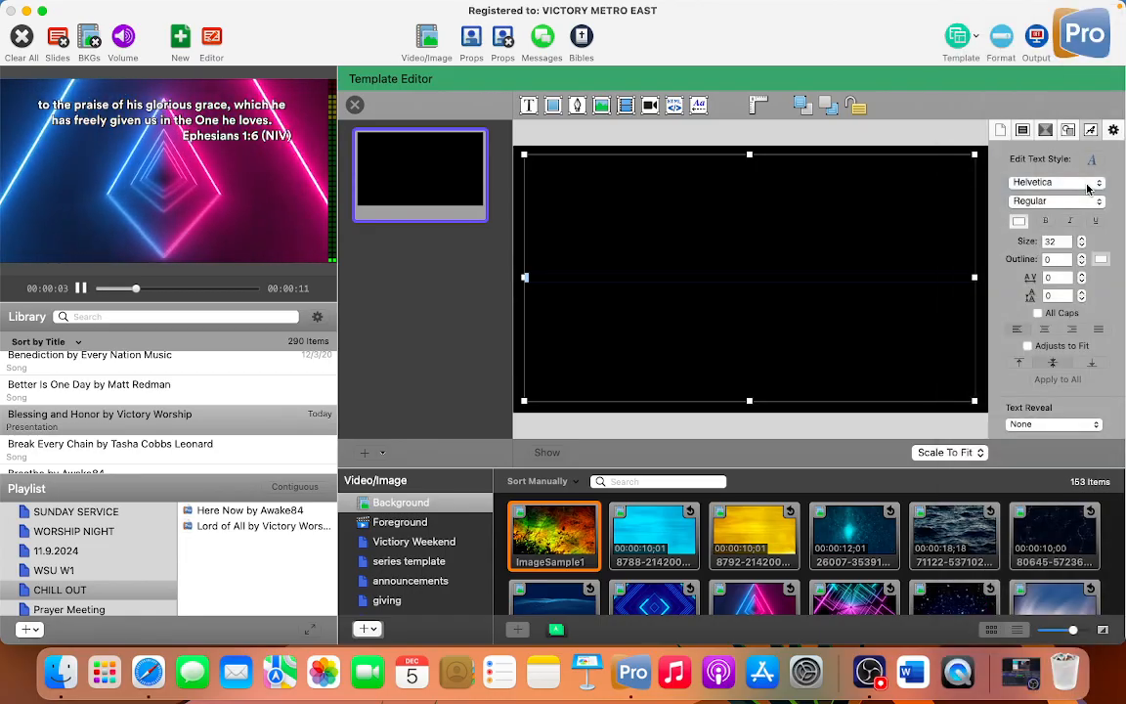
click(1088, 188)
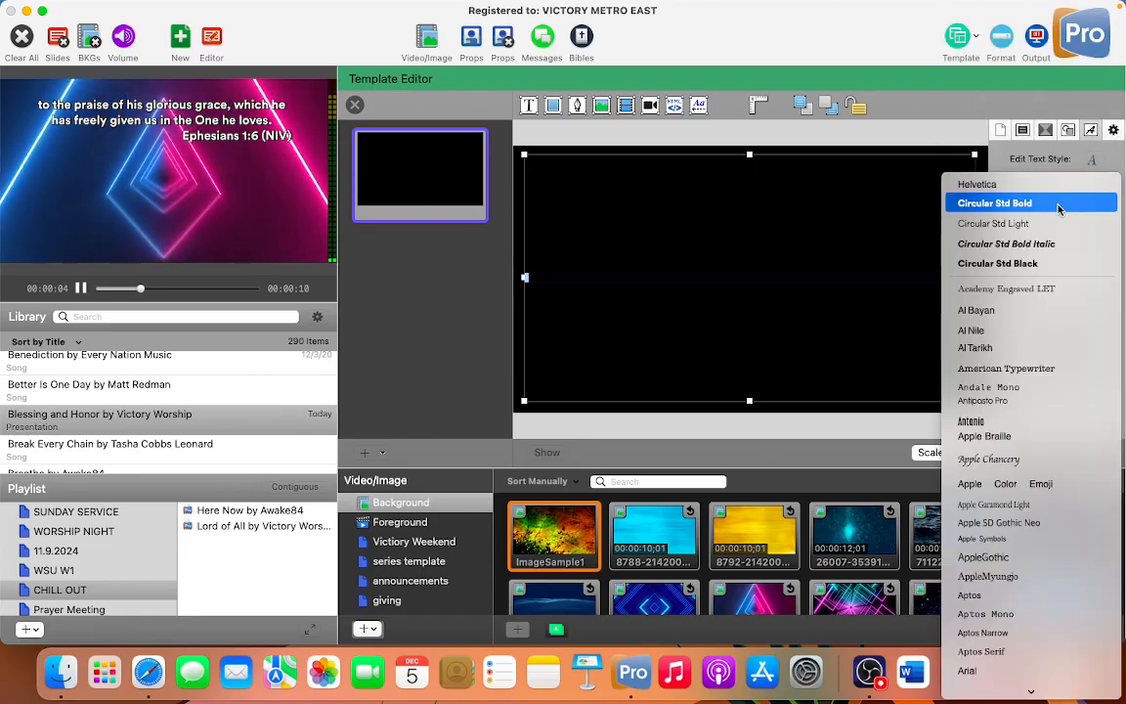
click(962, 203)
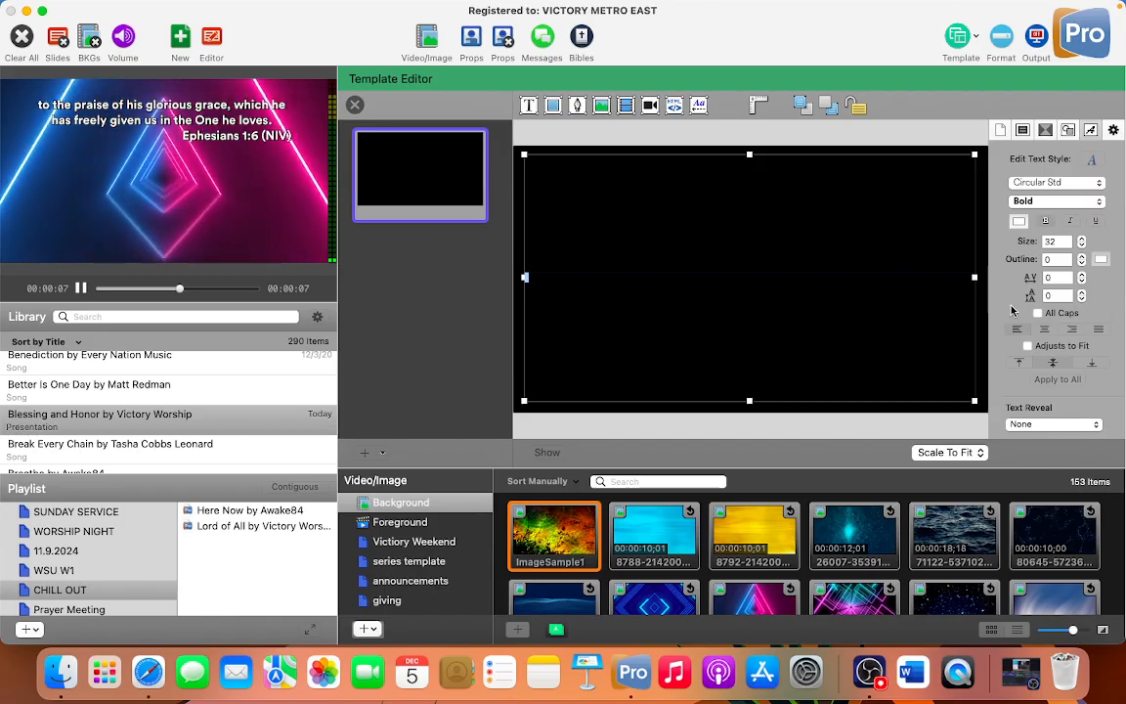
click(1046, 330)
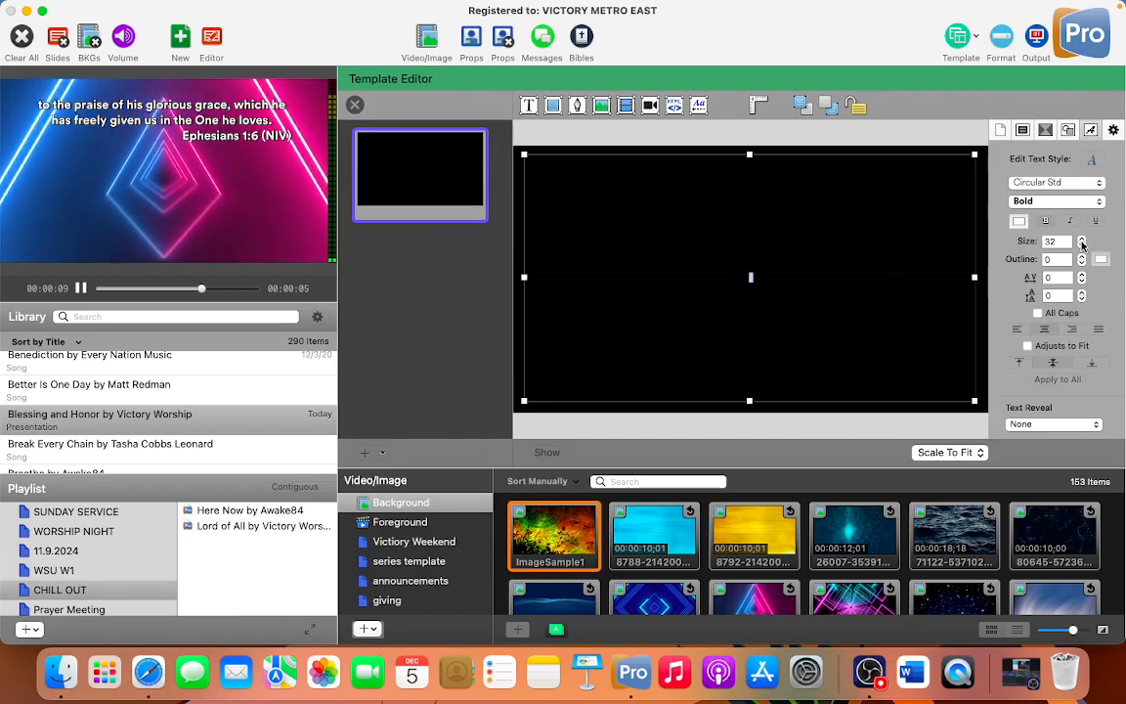
- Set the text box's font size to 90 and turn on All Caps
click(1066, 241)
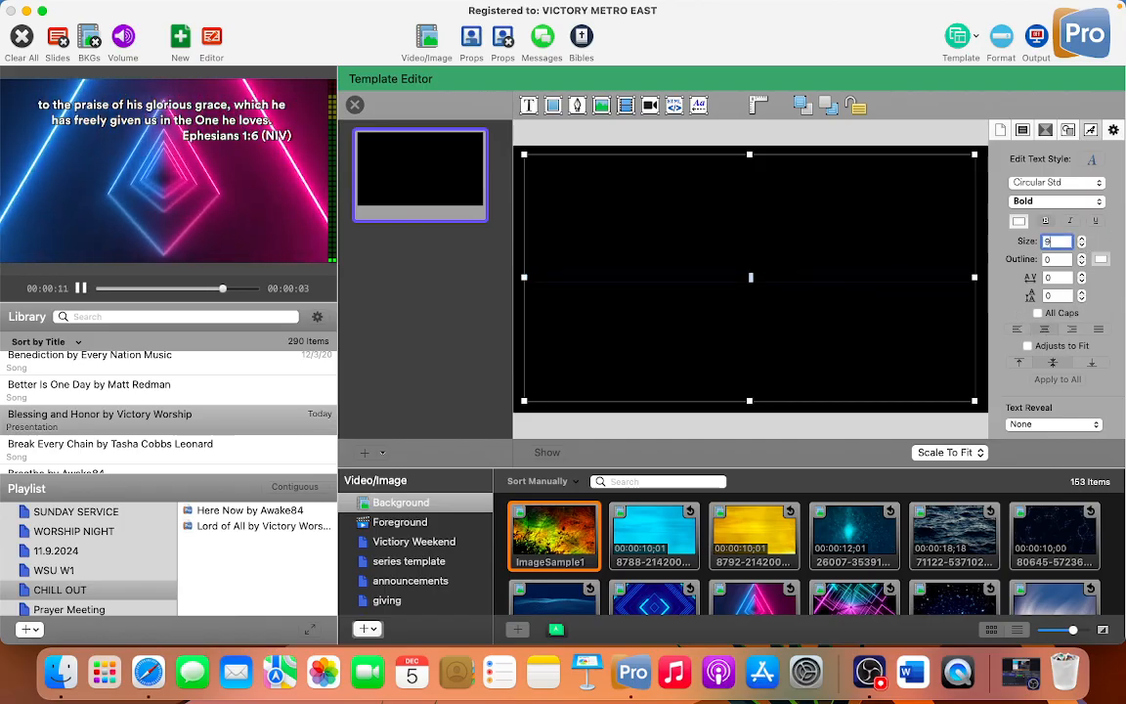
key(Return)
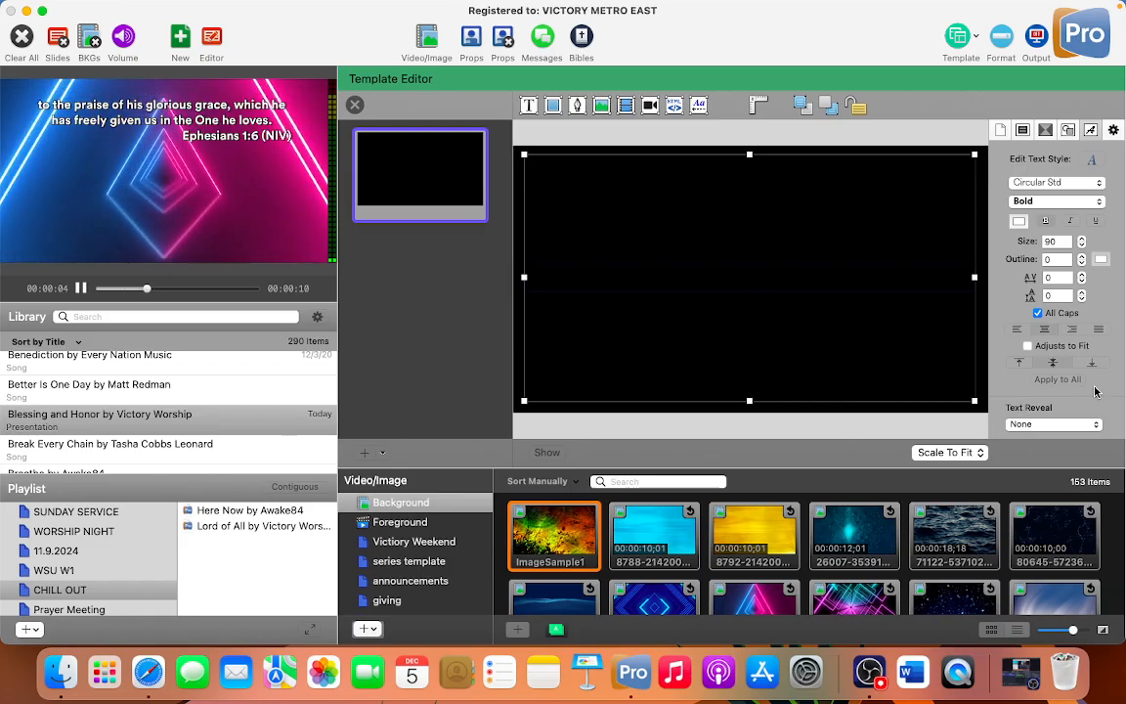
click(898, 427)
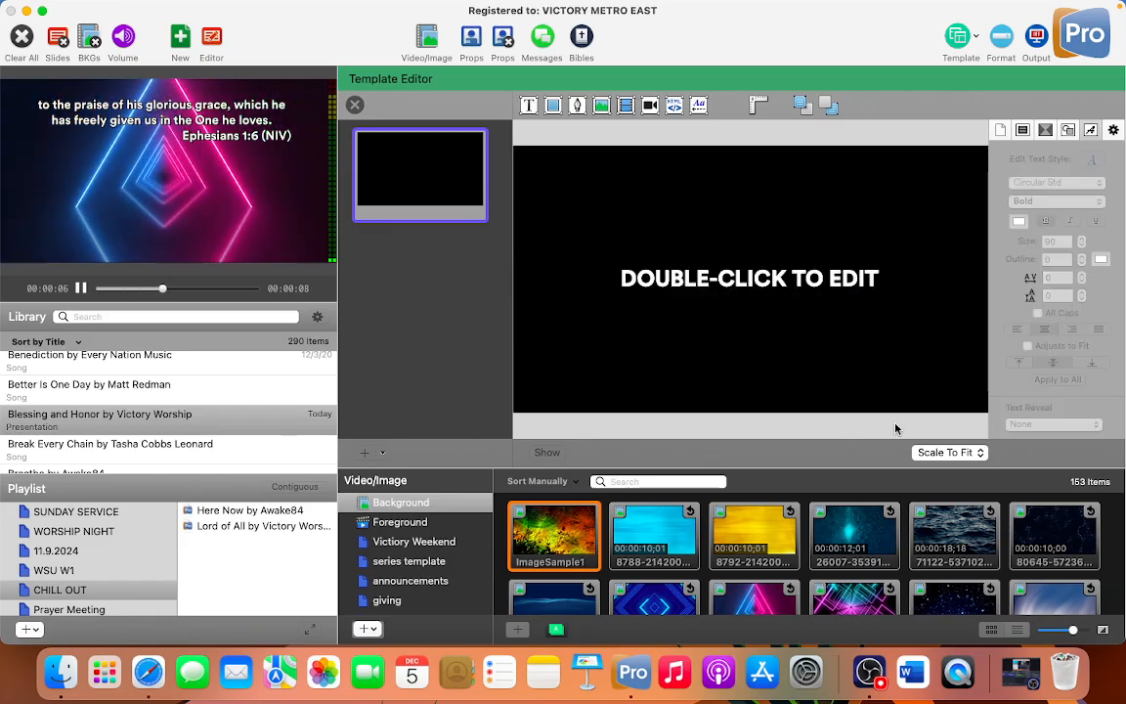
click(817, 283)
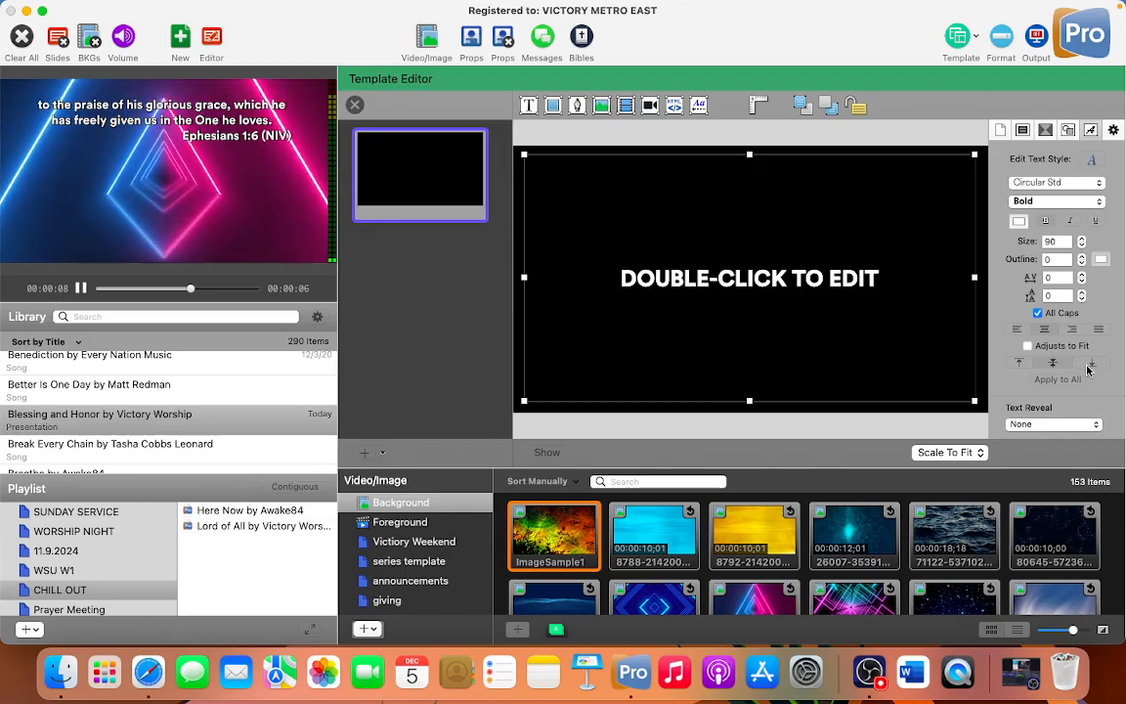
- Try bottom and top vertical alignment on the template text, ending on middle alignment
click(1092, 363)
click(1053, 362)
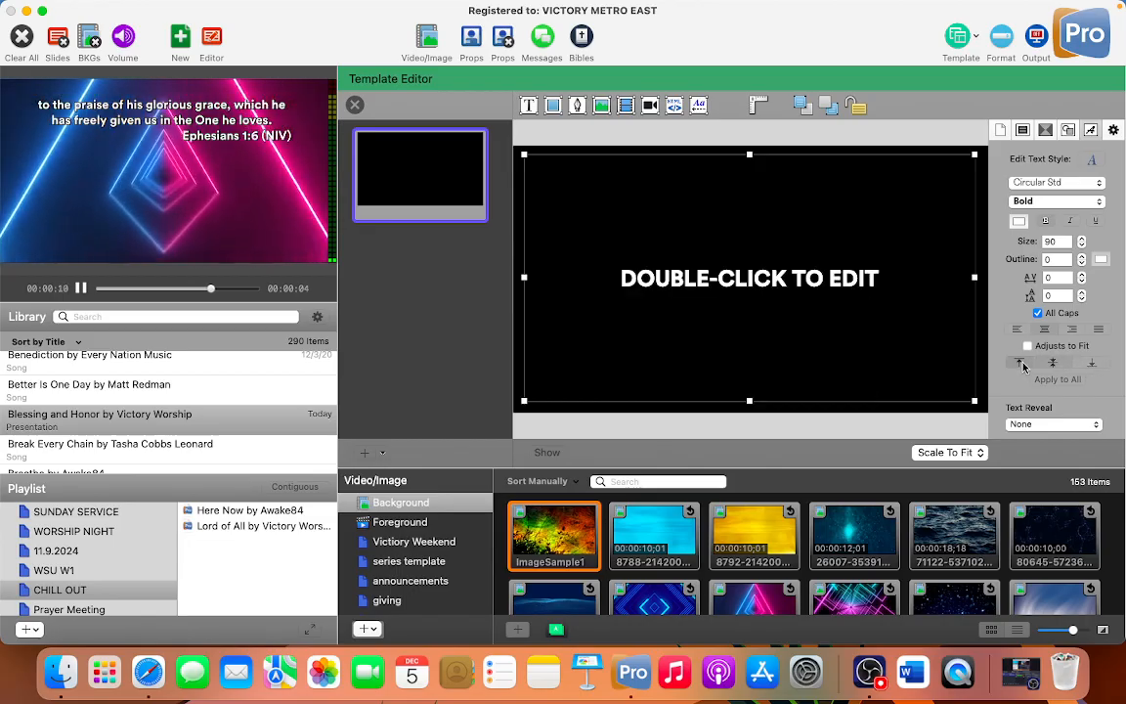
click(1022, 364)
click(1053, 364)
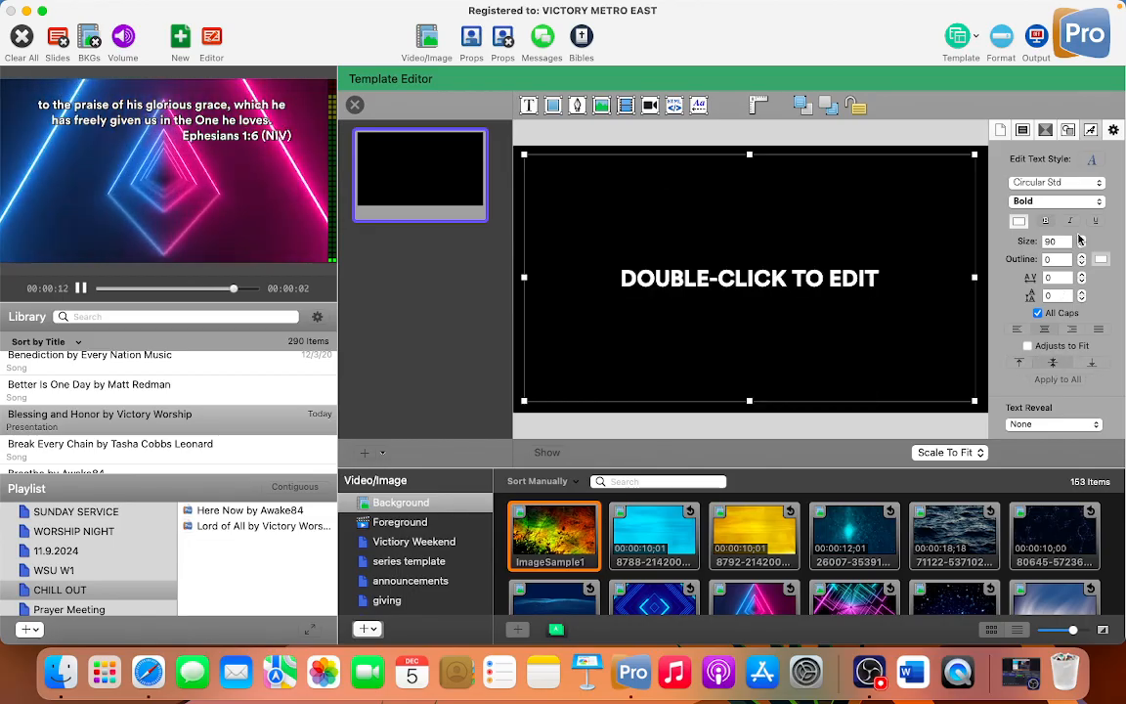
- Review the remaining text style options for the text box and close the template editor
click(1114, 131)
click(1091, 132)
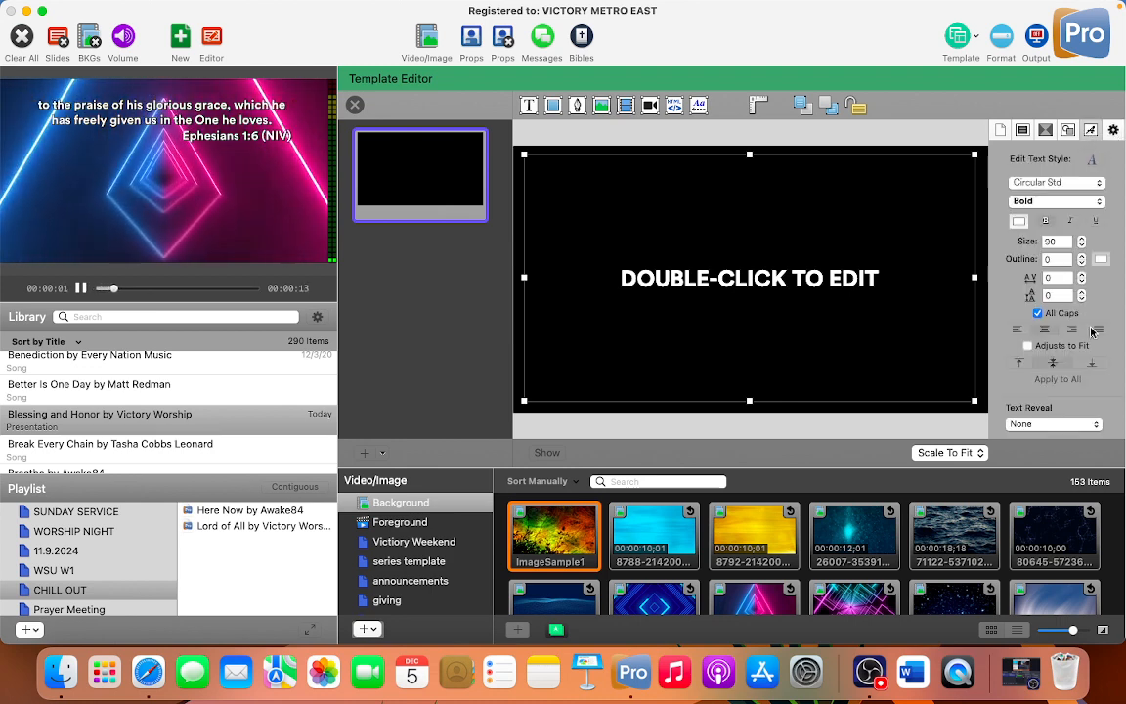
scroll(1070, 392, down, 4)
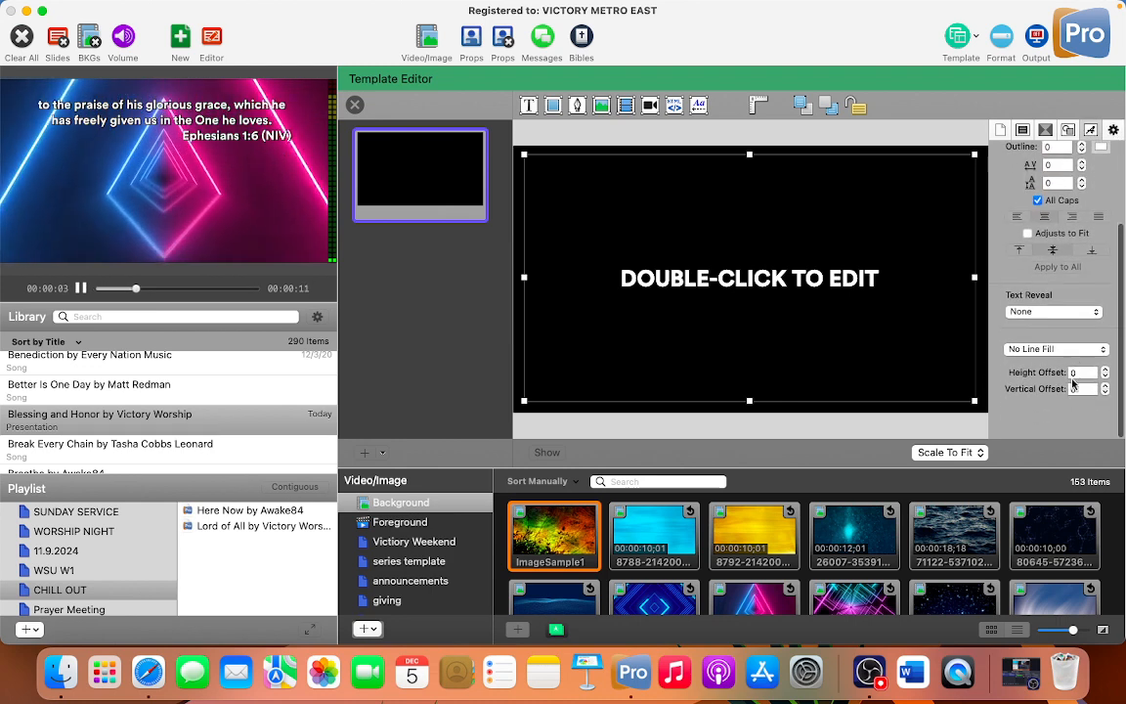
scroll(1092, 352, up, 3)
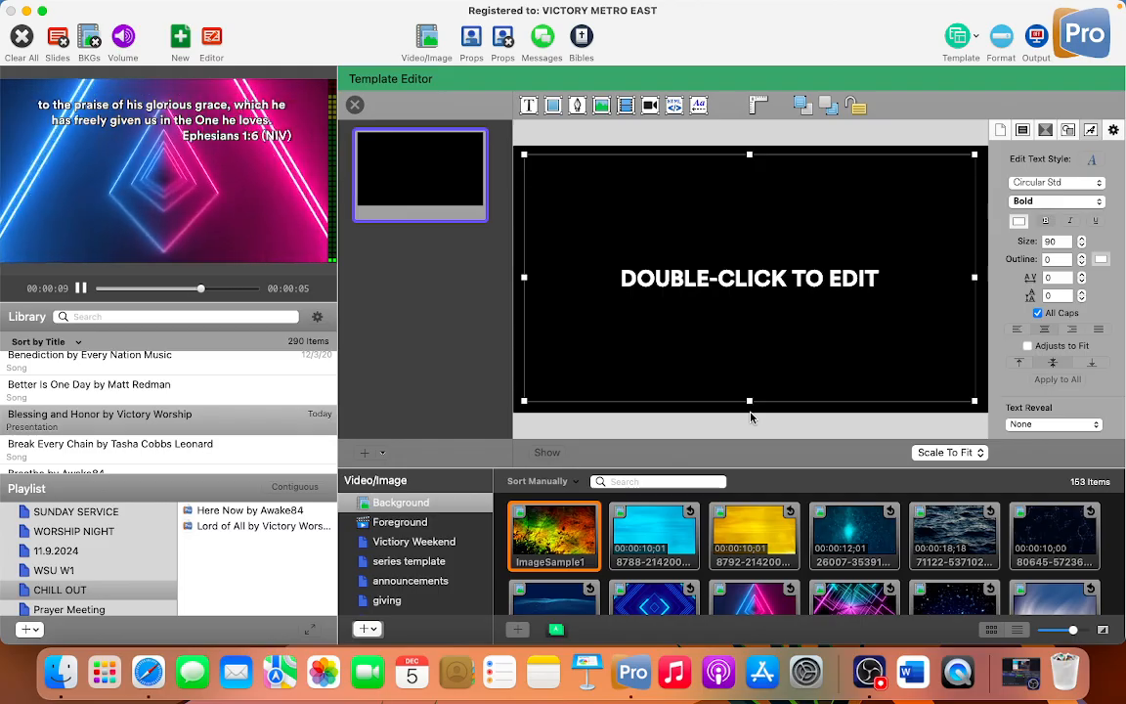
click(356, 106)
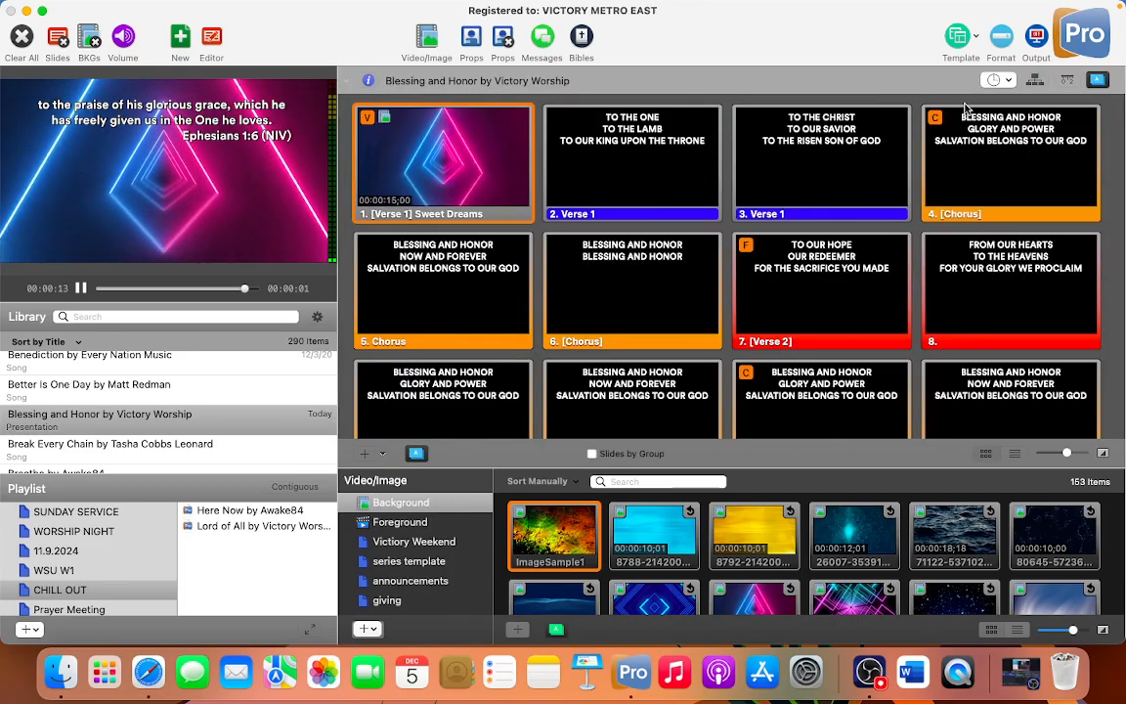
- Open the song Dance In Freedom by Victory Worship from the library and show its first slide live
click(976, 41)
click(976, 42)
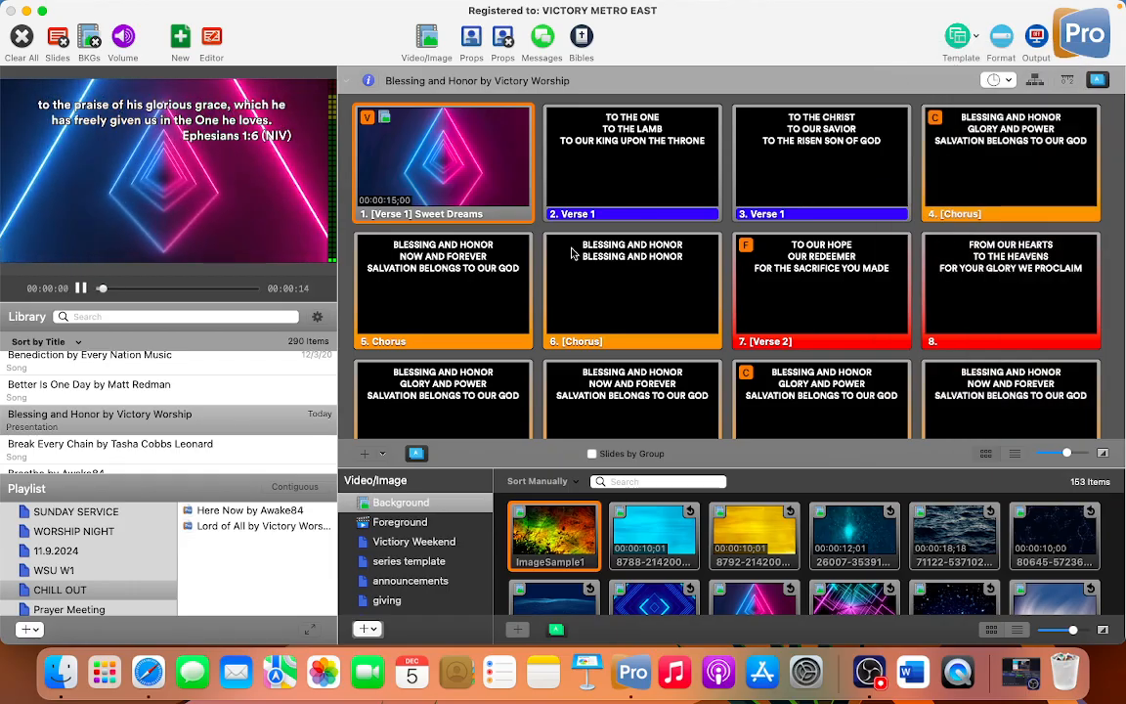
click(148, 445)
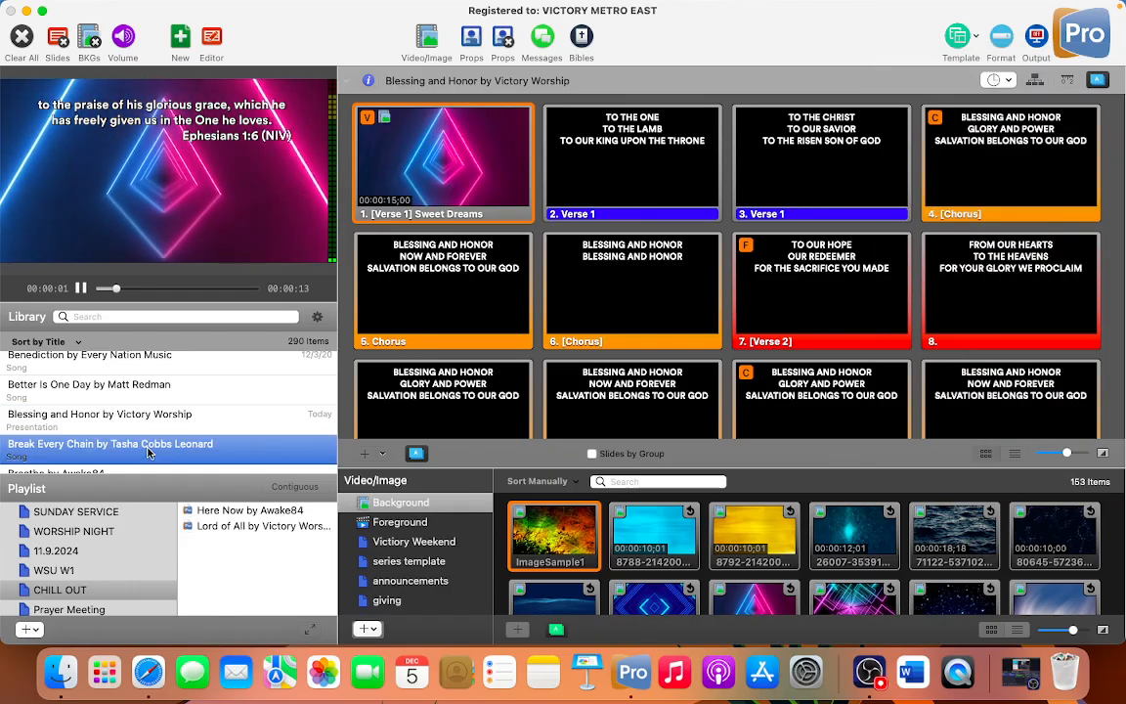
scroll(149, 452, down, 10)
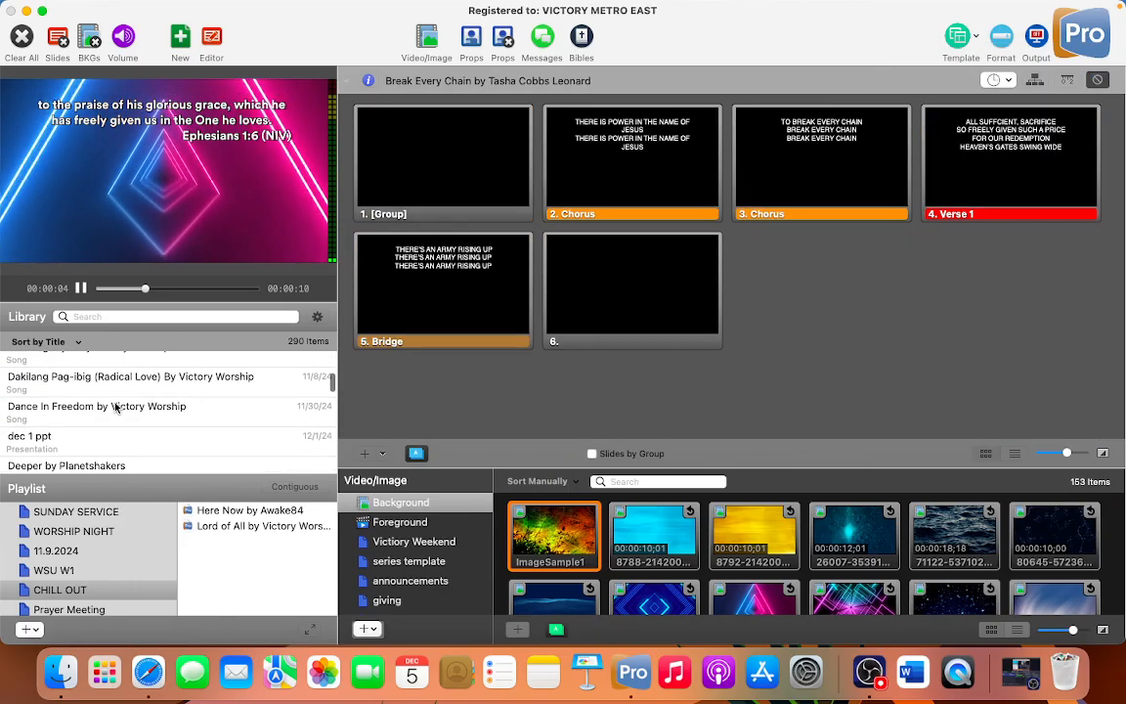
click(115, 408)
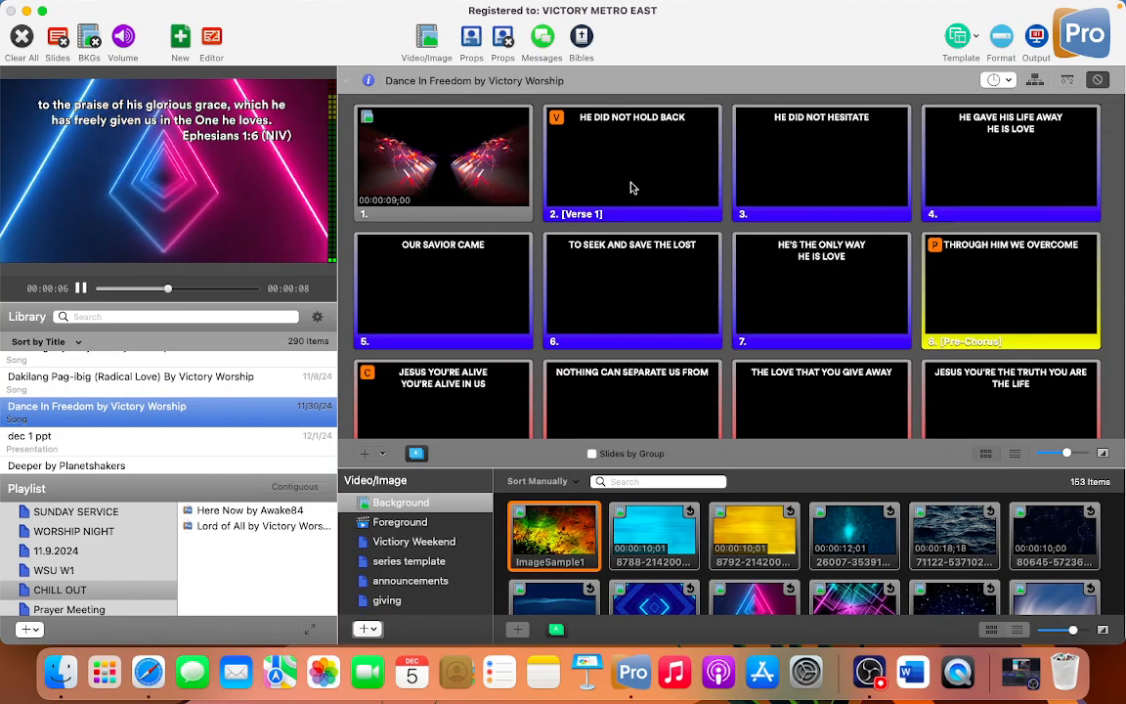
click(631, 188)
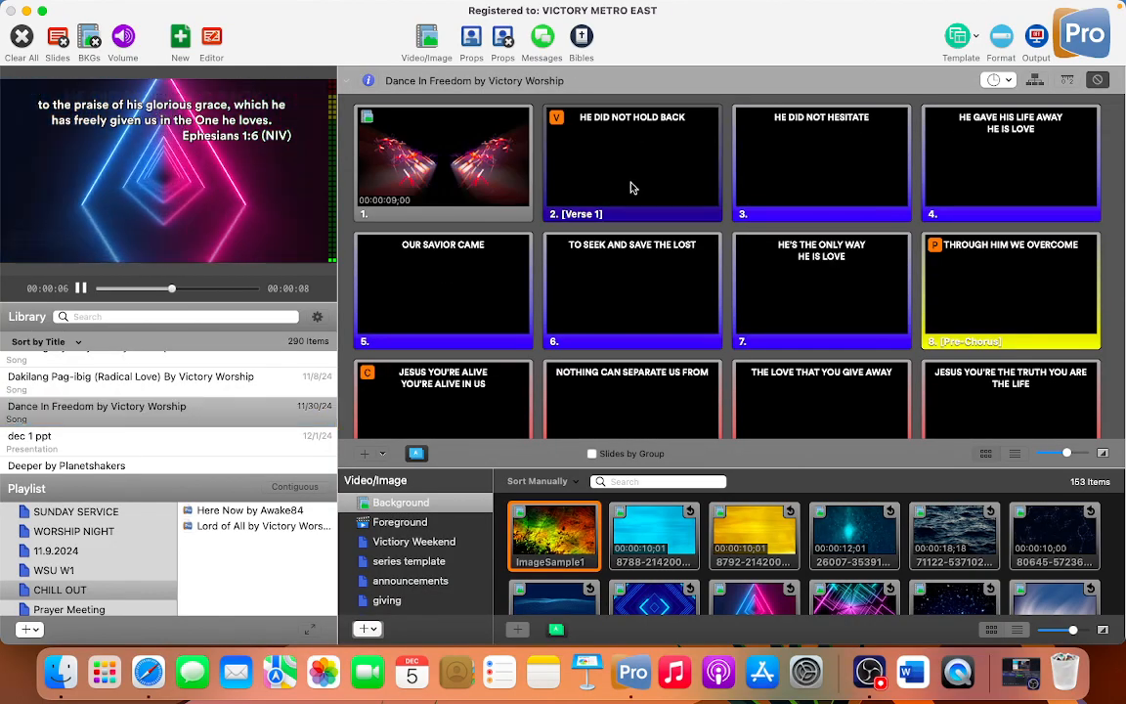
click(464, 181)
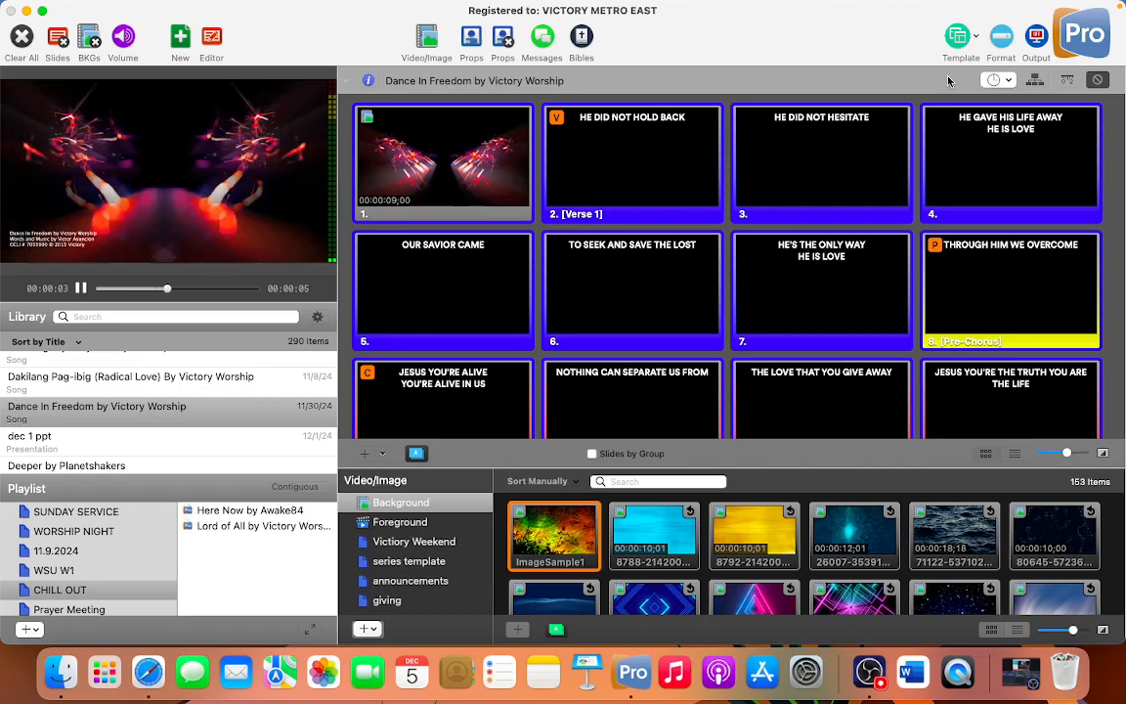
- Apply Template 1 of the CENTER CIRCULA group to all slides of the song and check the result
right_click(464, 191)
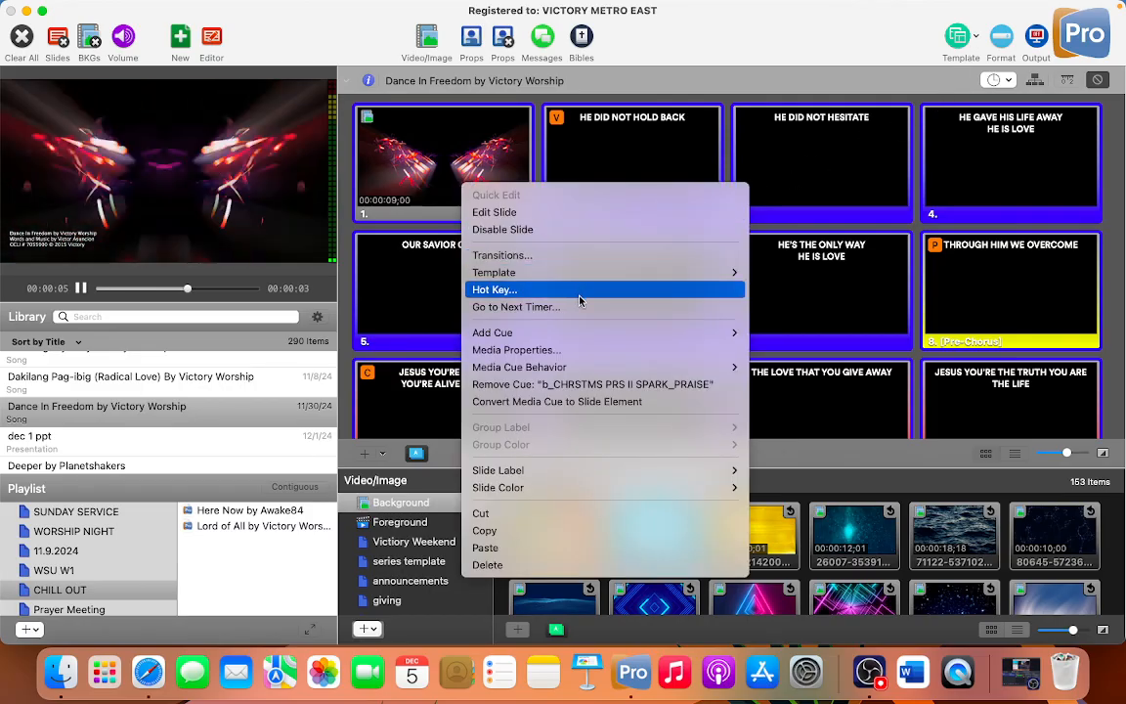
mouse_move(631, 274)
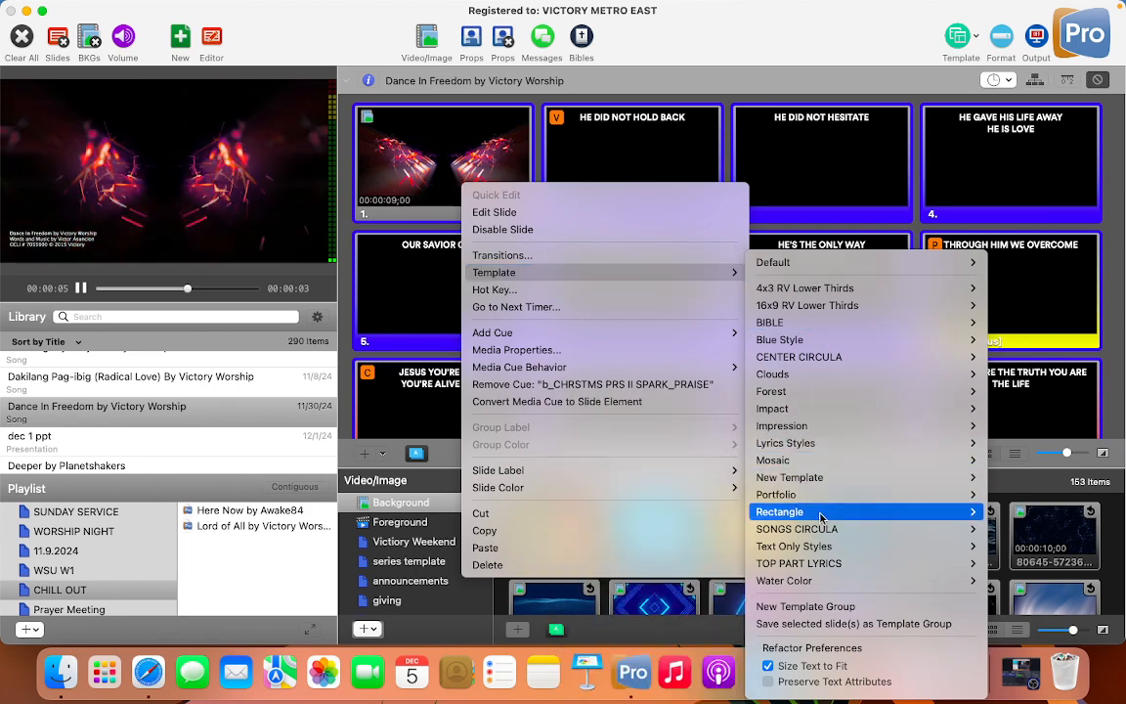
mouse_move(829, 562)
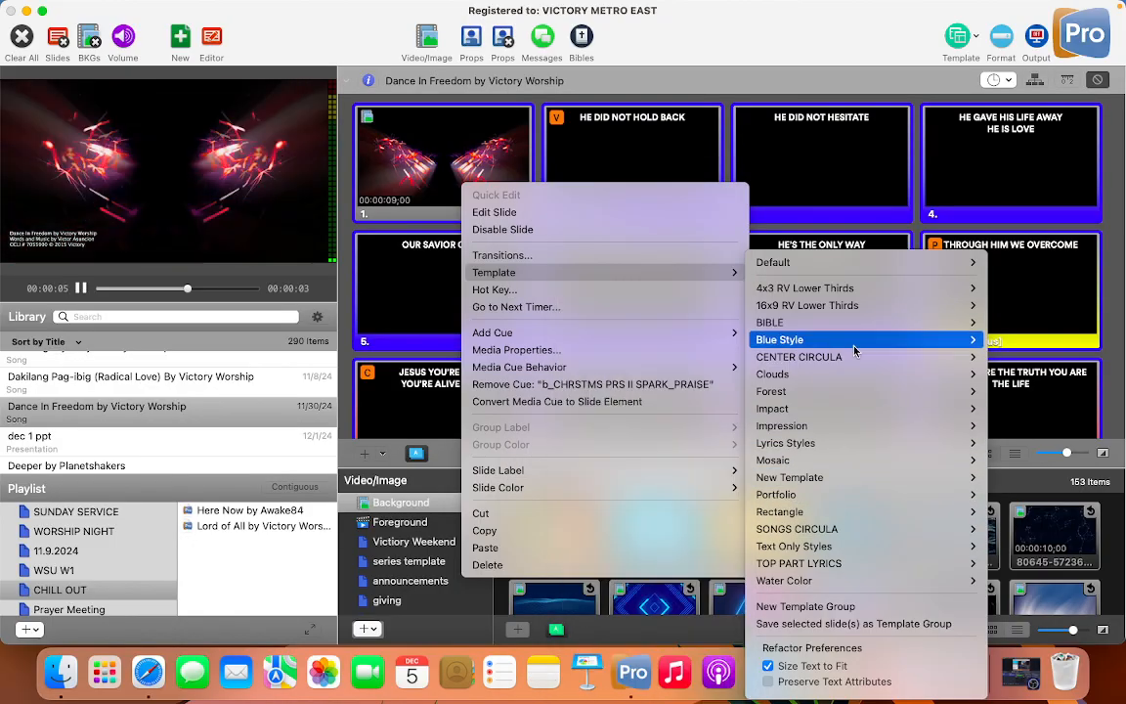
mouse_move(846, 411)
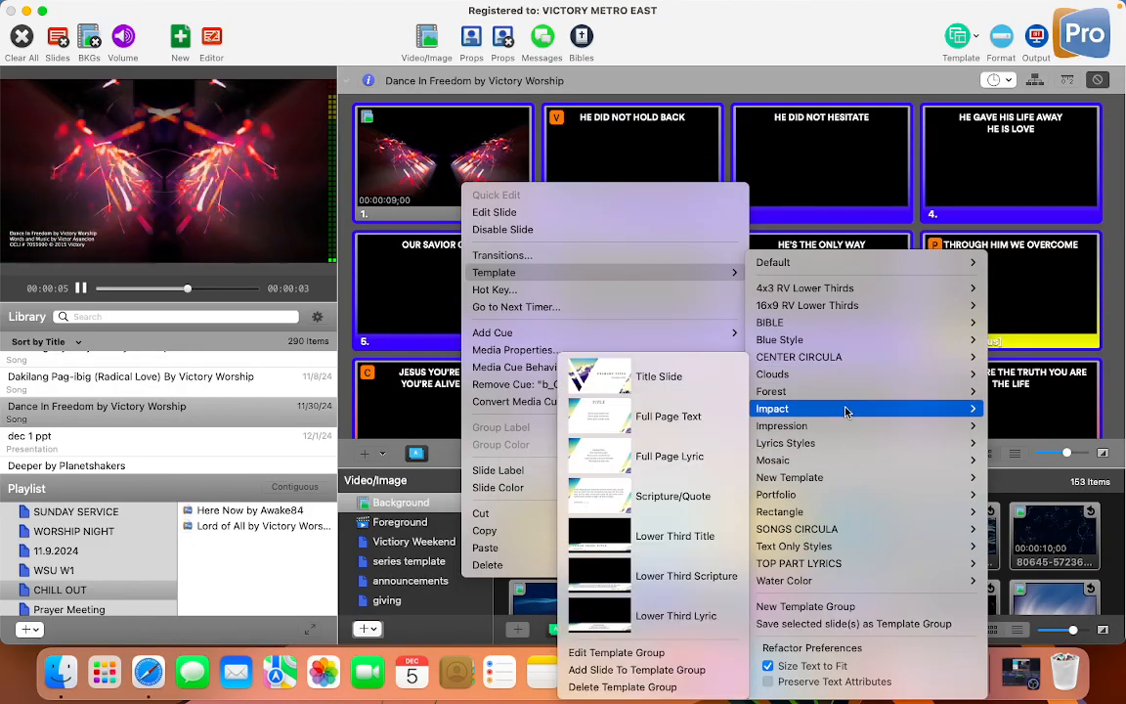
mouse_move(834, 478)
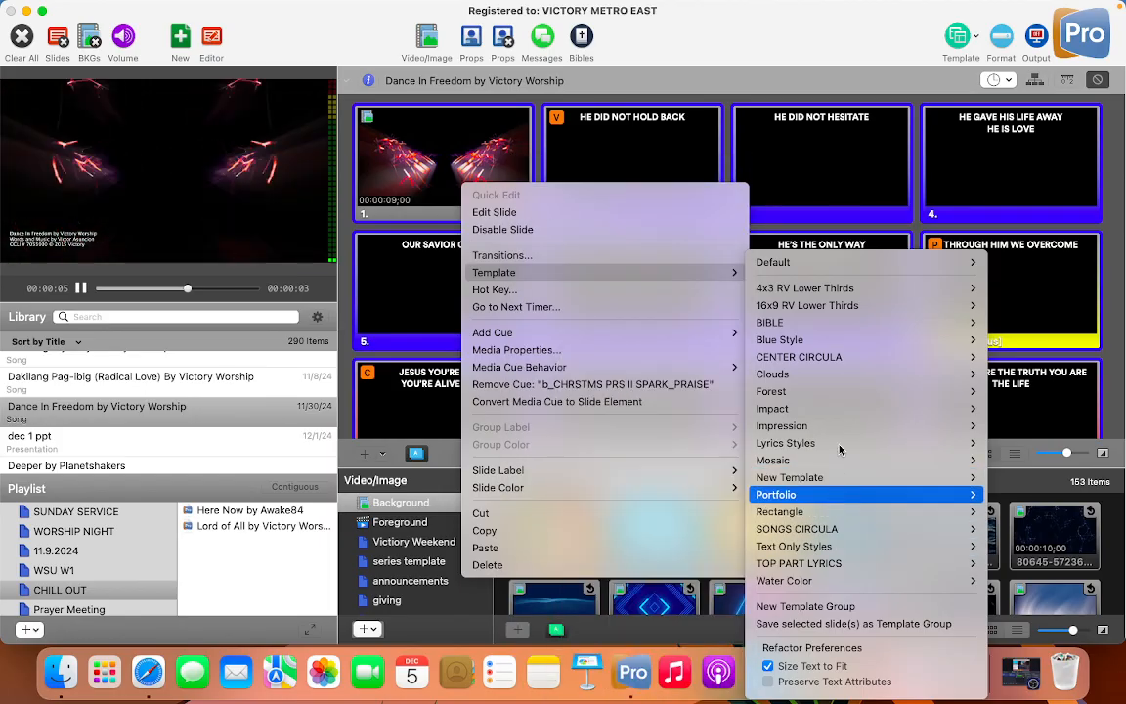
mouse_move(853, 358)
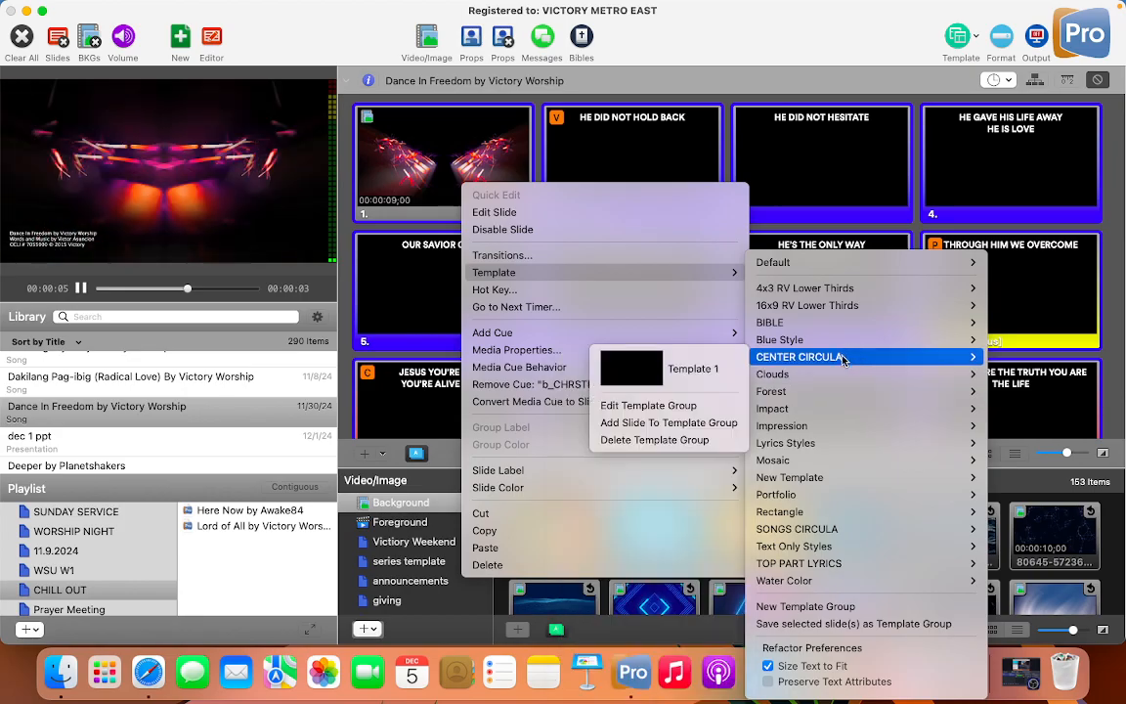
click(655, 368)
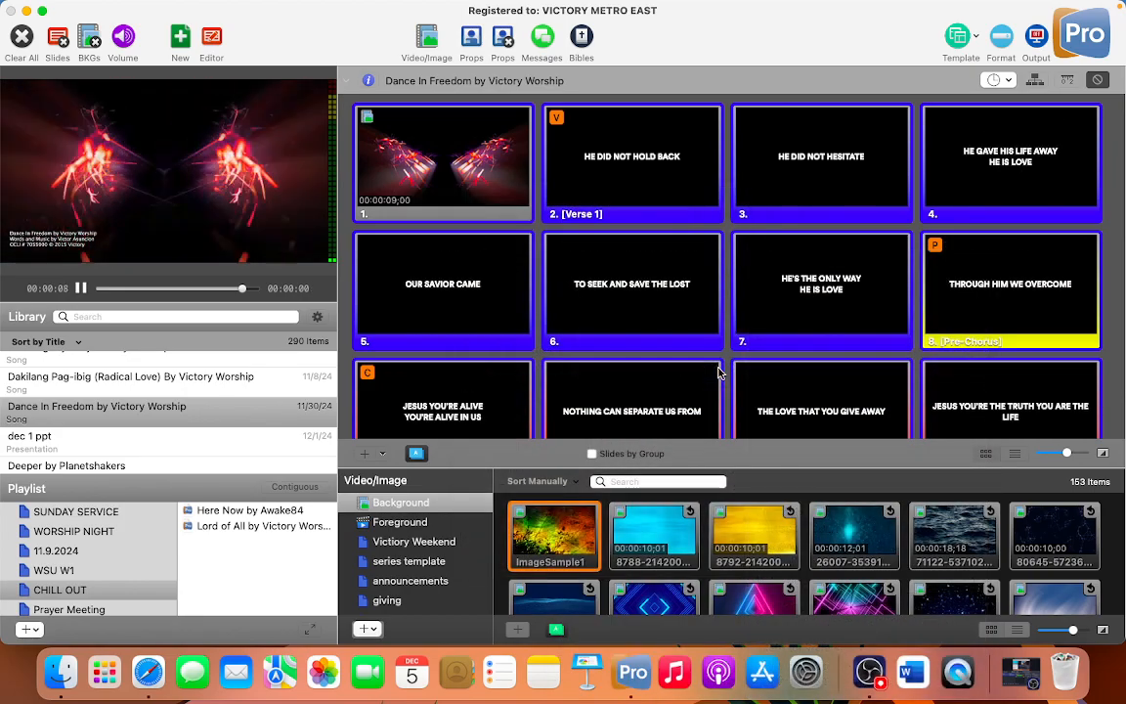
scroll(693, 318, down, 10)
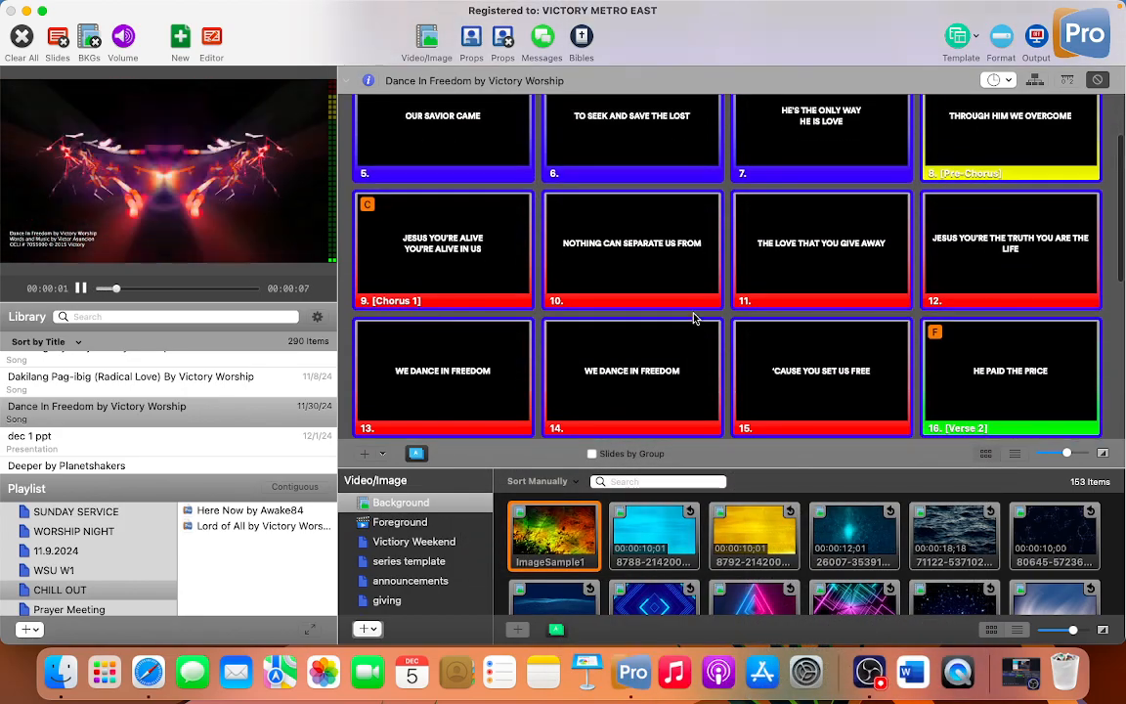
scroll(693, 317, up, 10)
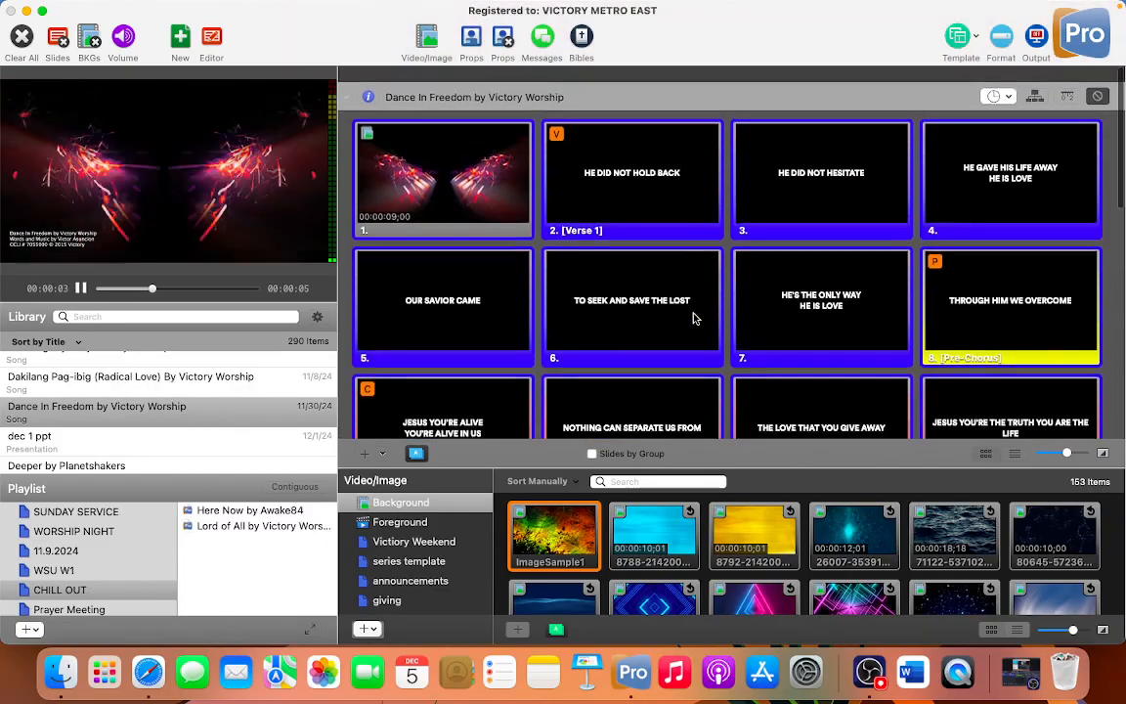
- Switch all selected song slides to Template 1 of the TOP PART LYRICS group
right_click(669, 182)
mouse_move(735, 266)
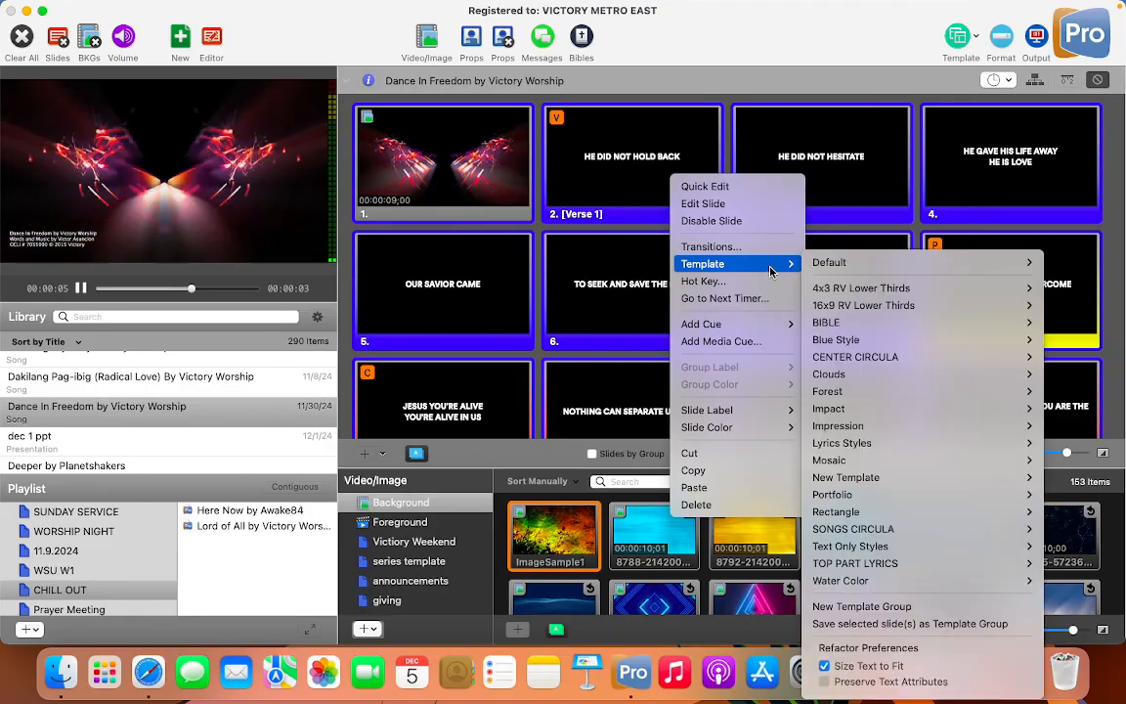
mouse_move(1002, 476)
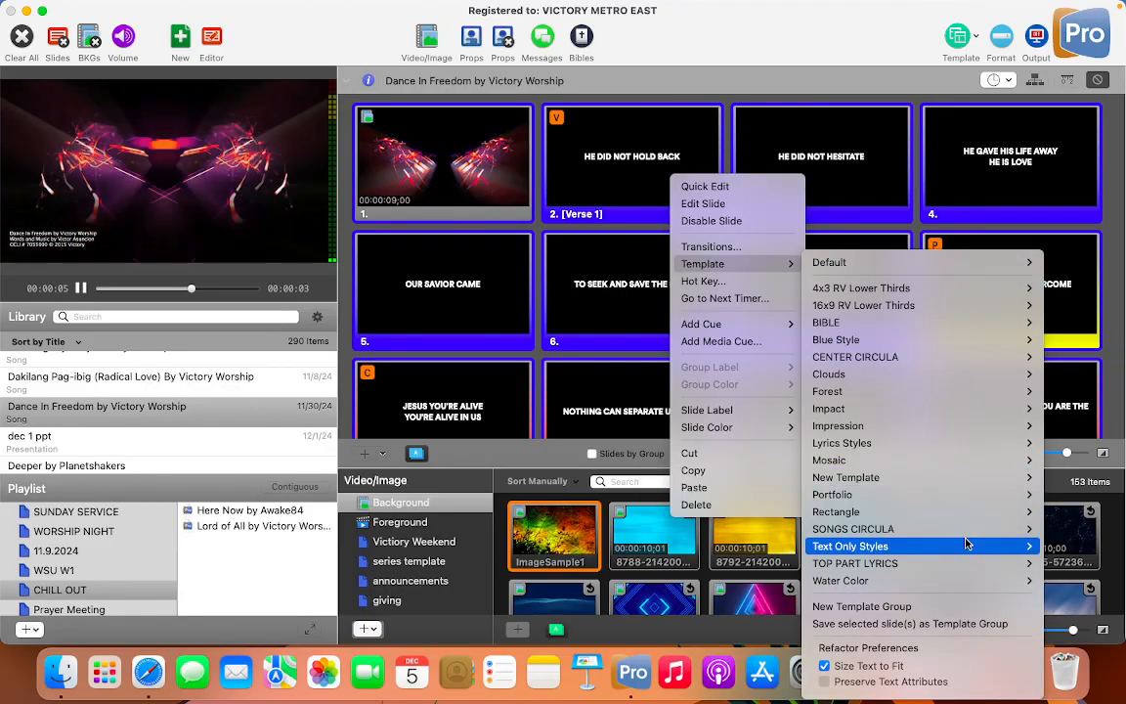
mouse_move(930, 563)
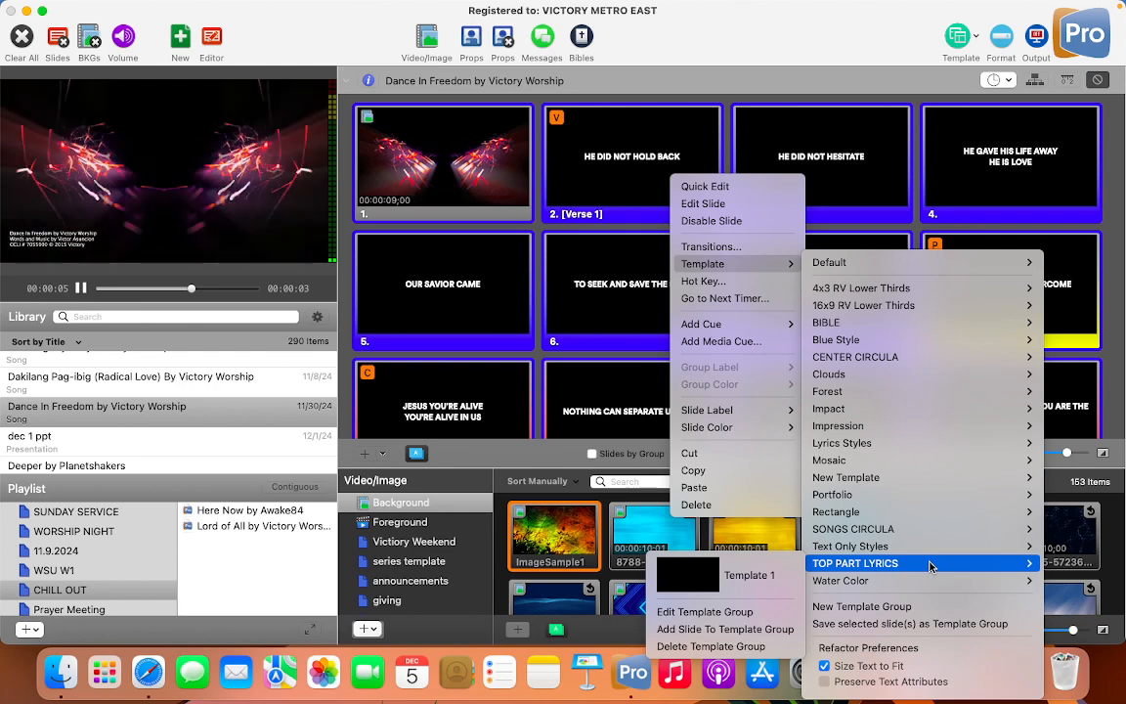
click(779, 576)
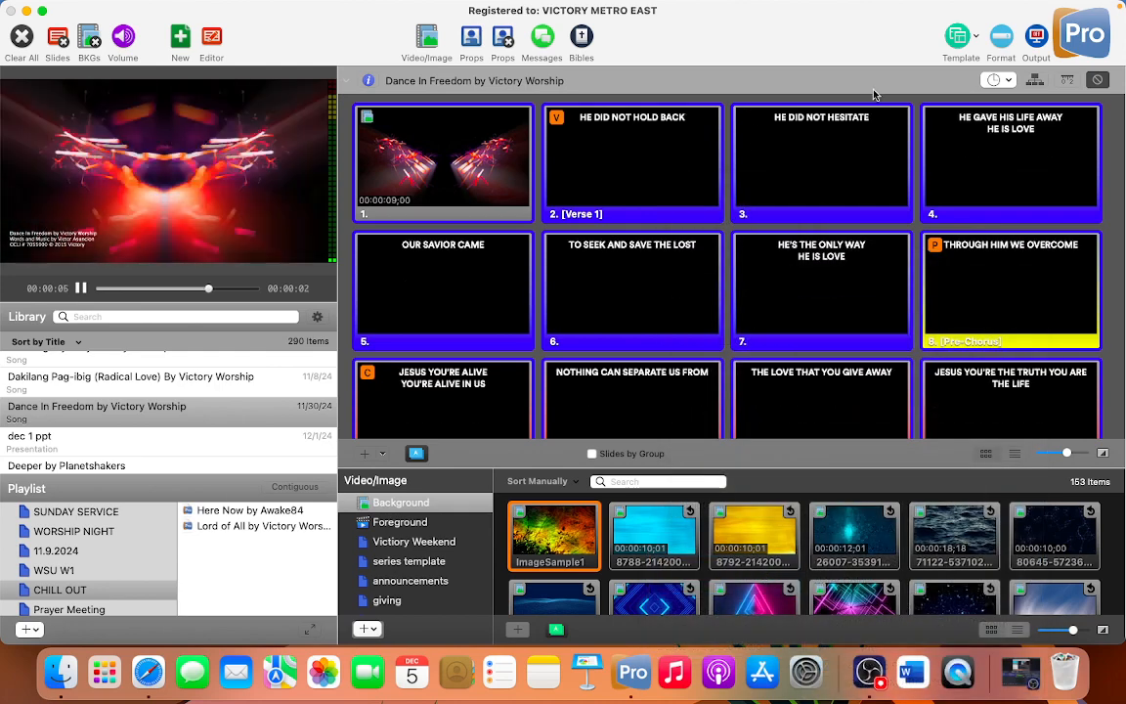
- Apply the SONGS CIRCULA template to all selected song slides
click(977, 42)
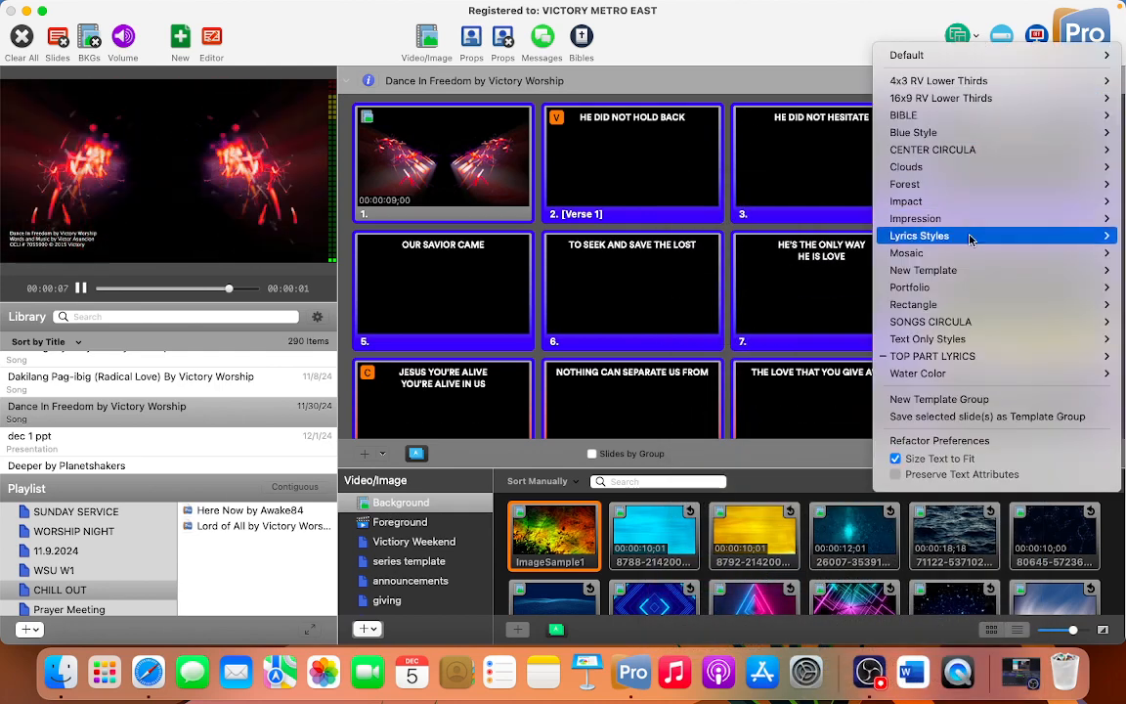
mouse_move(973, 321)
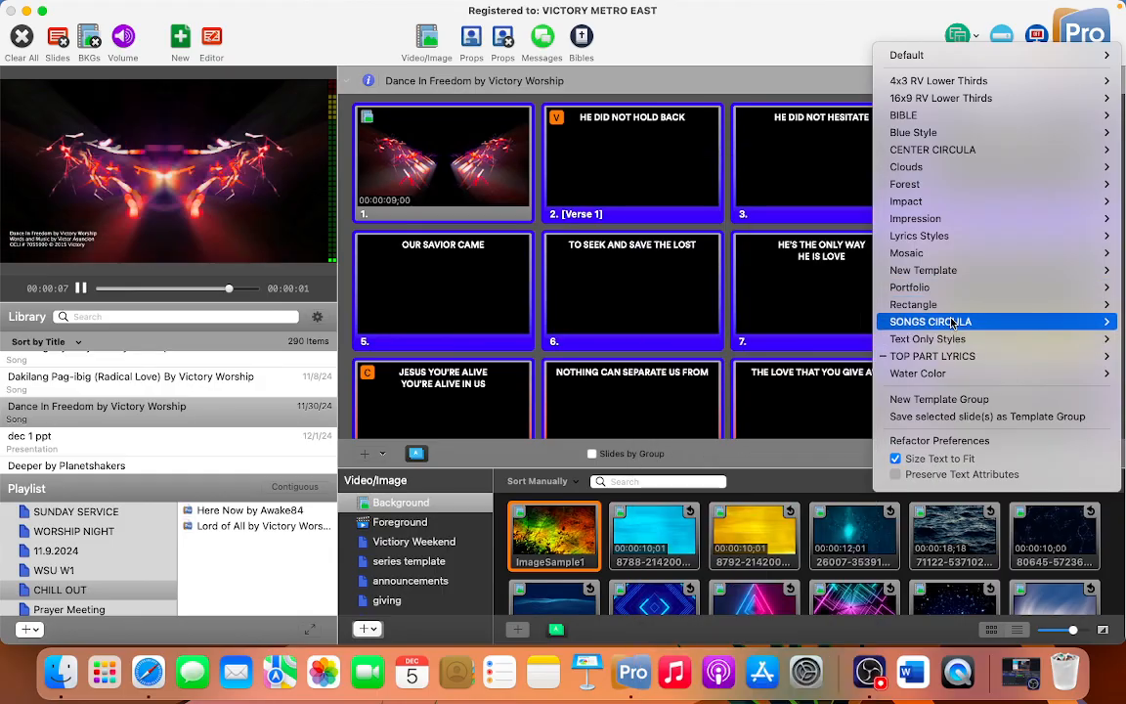
click(836, 334)
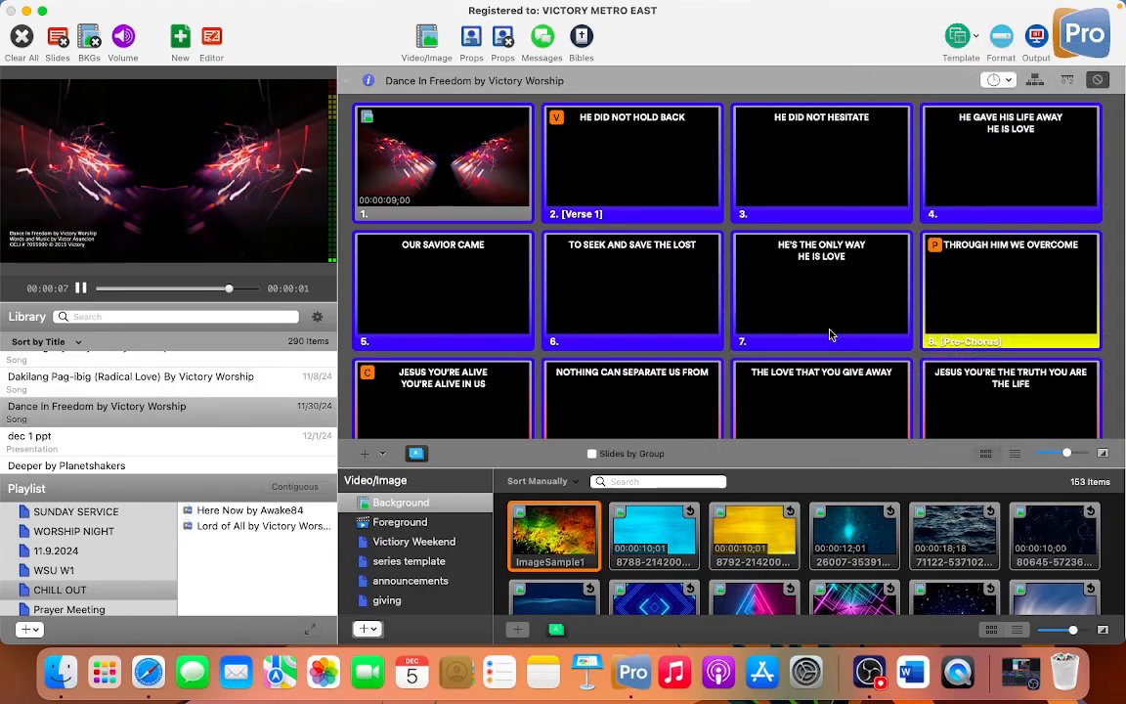
- Return all selected song slides to Template 1 of the TOP PART LYRICS group
click(961, 37)
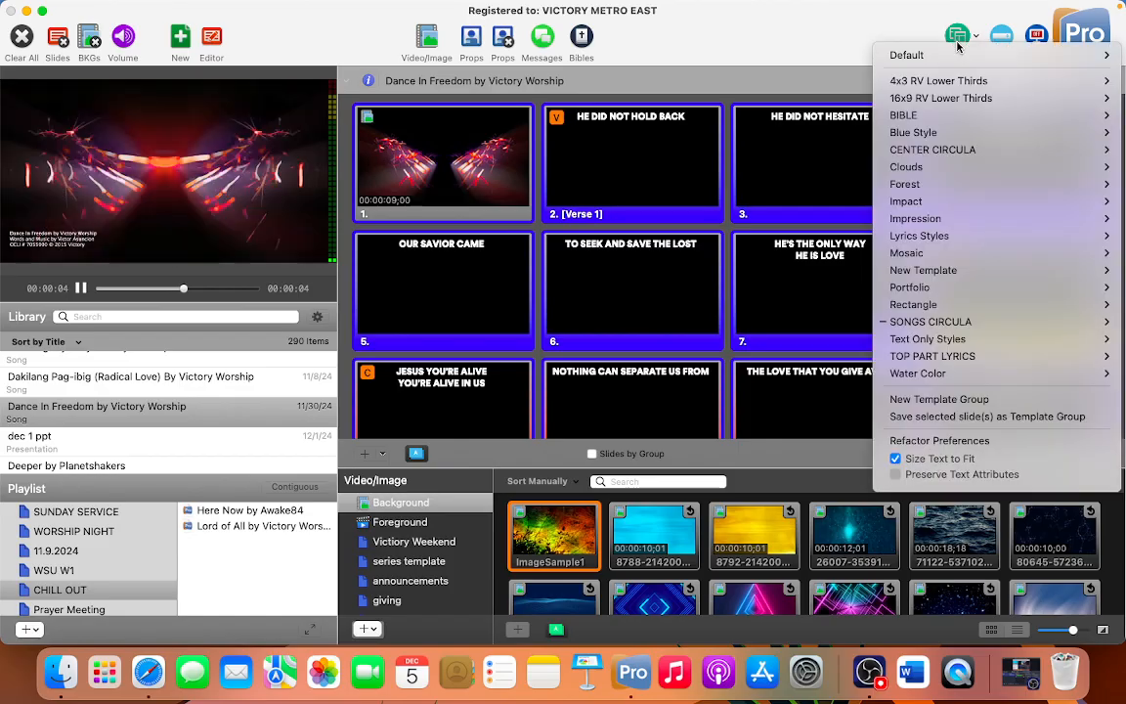
mouse_move(947, 326)
mouse_move(934, 356)
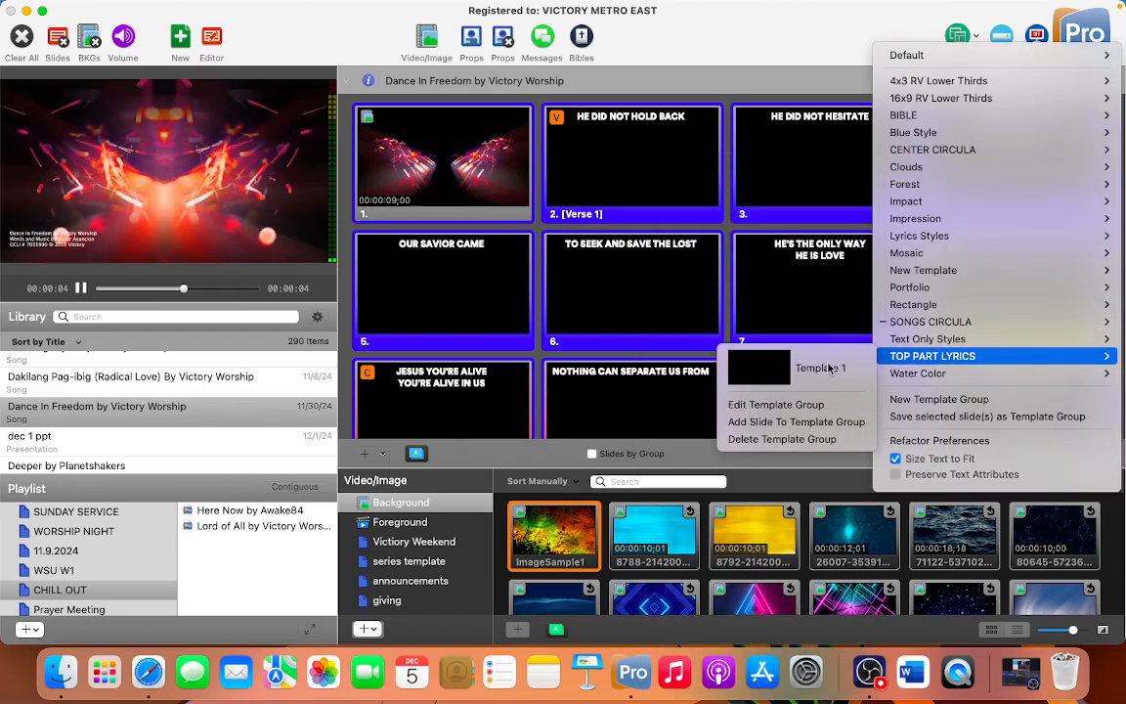
click(778, 356)
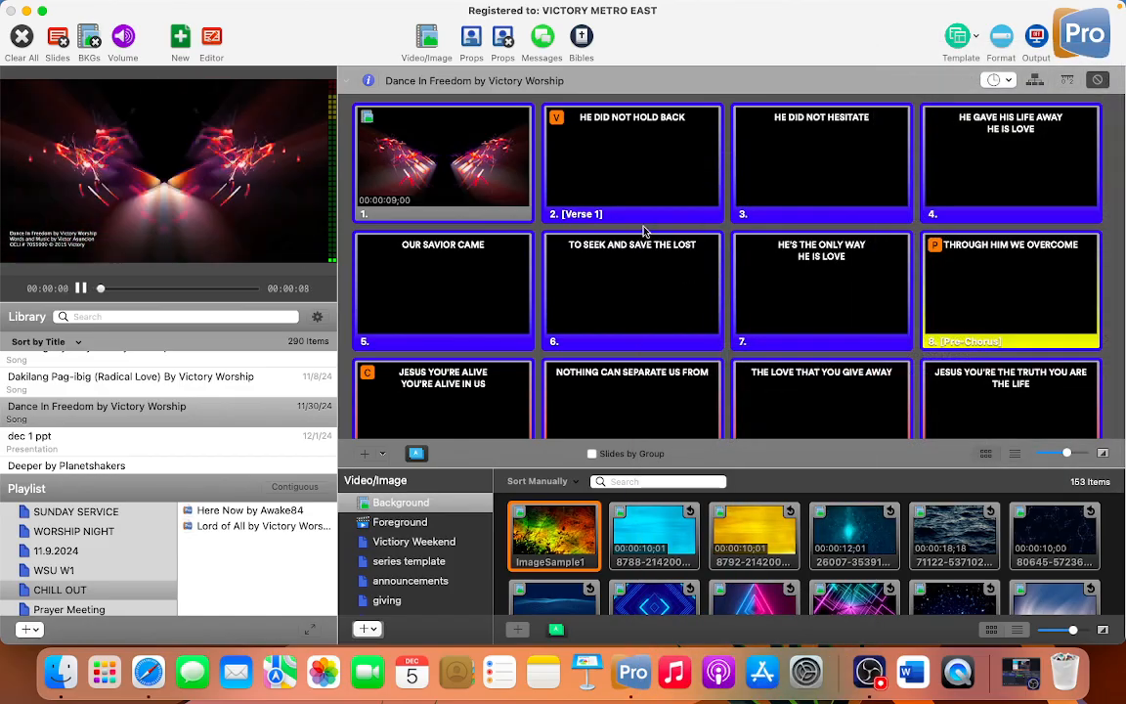
click(955, 39)
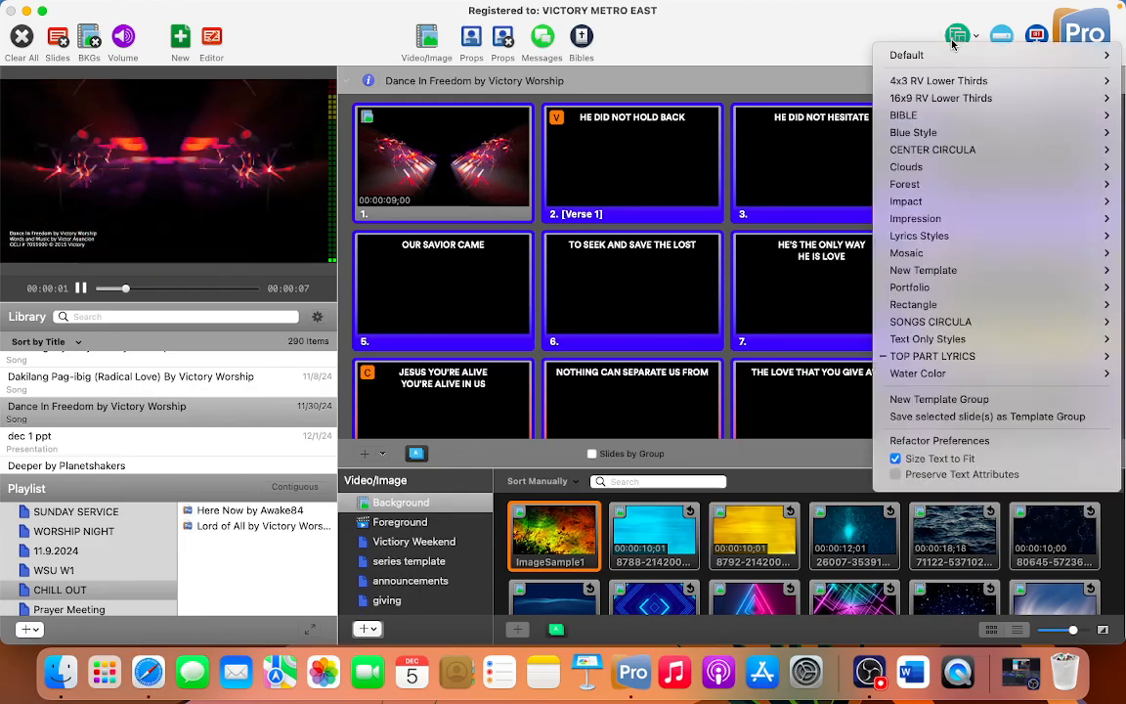
click(803, 17)
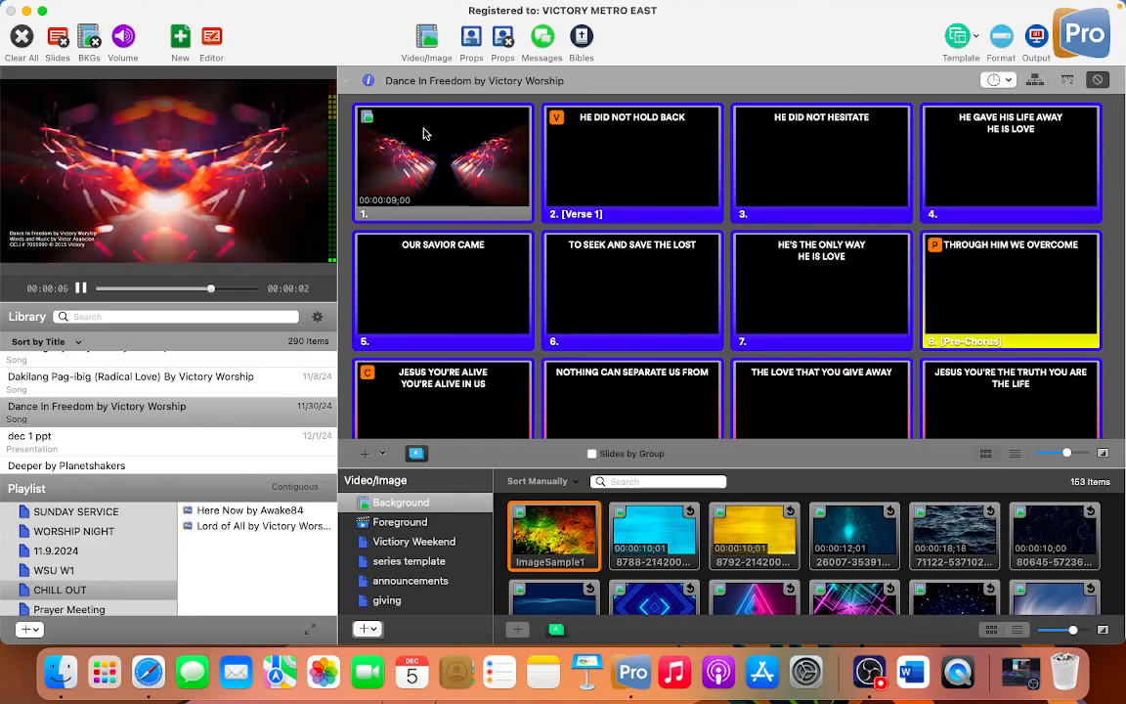
- Show the song's first slide live and display the text format bar above the slides
click(414, 183)
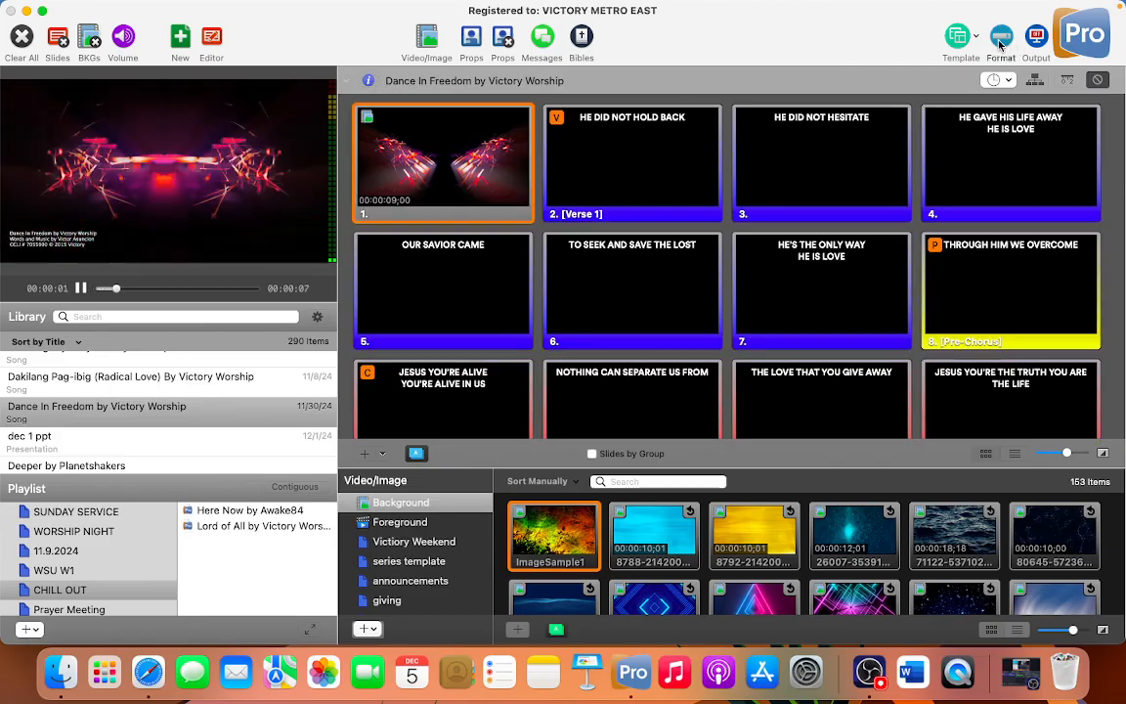
click(999, 43)
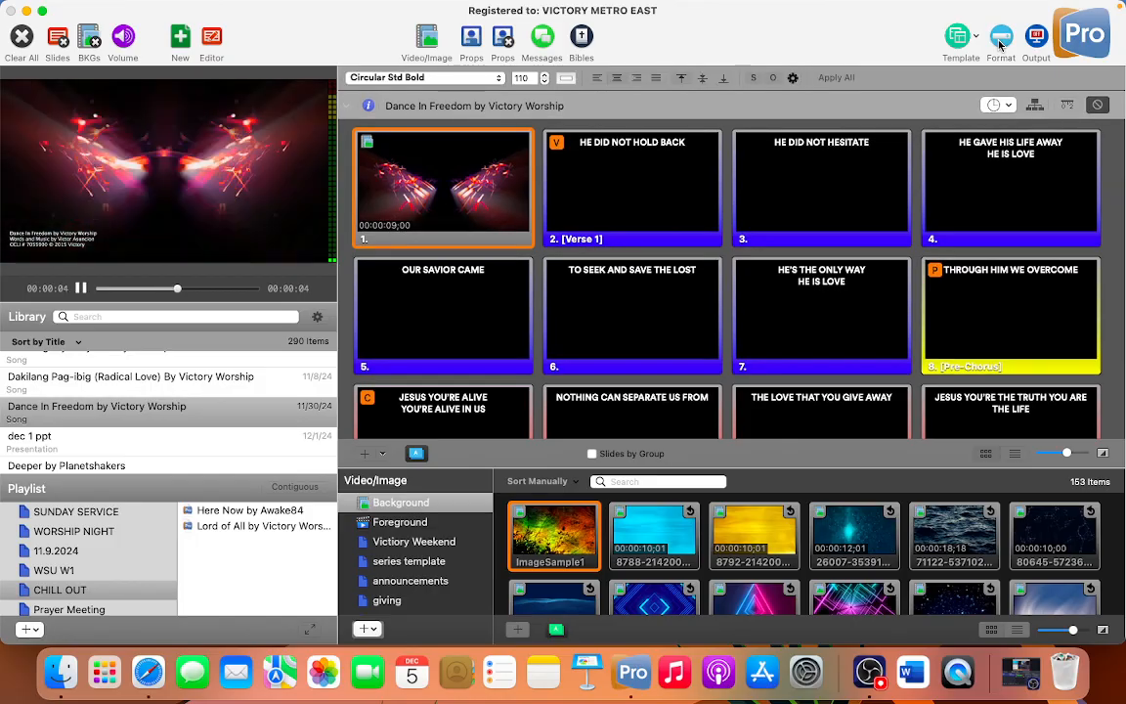
- Reduce the text size of all the song's slides to 95 and show slides 2 and 3 live
click(544, 83)
click(545, 82)
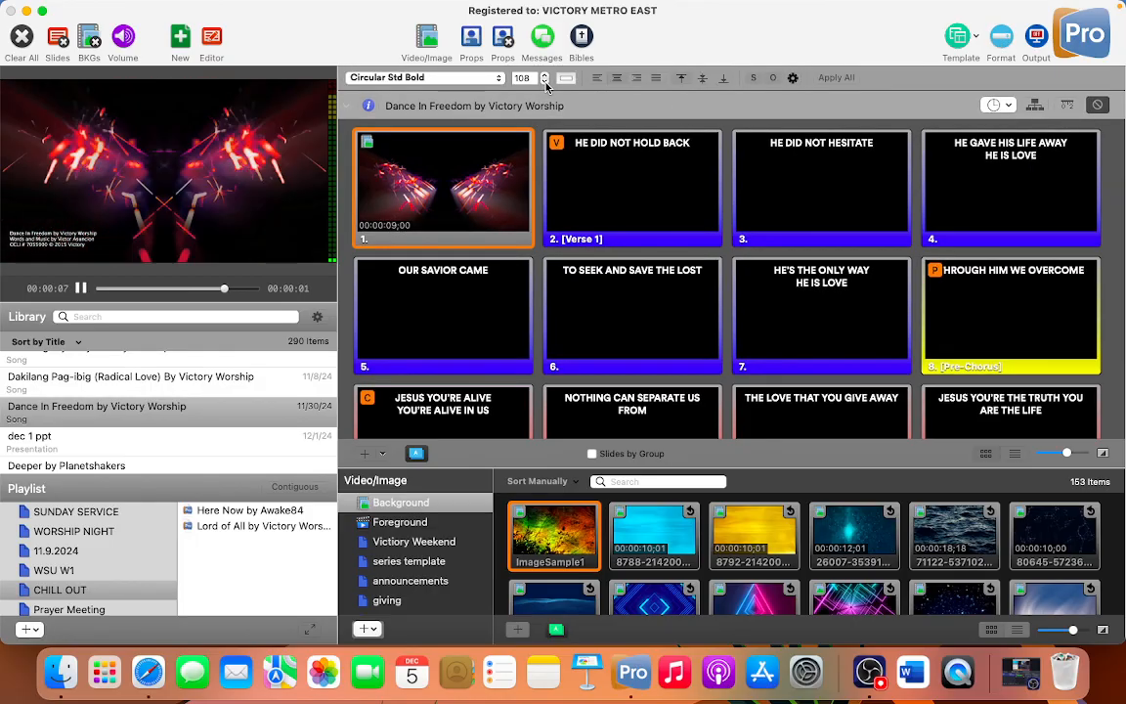
click(544, 82)
click(544, 82)
click(544, 82)
click(545, 82)
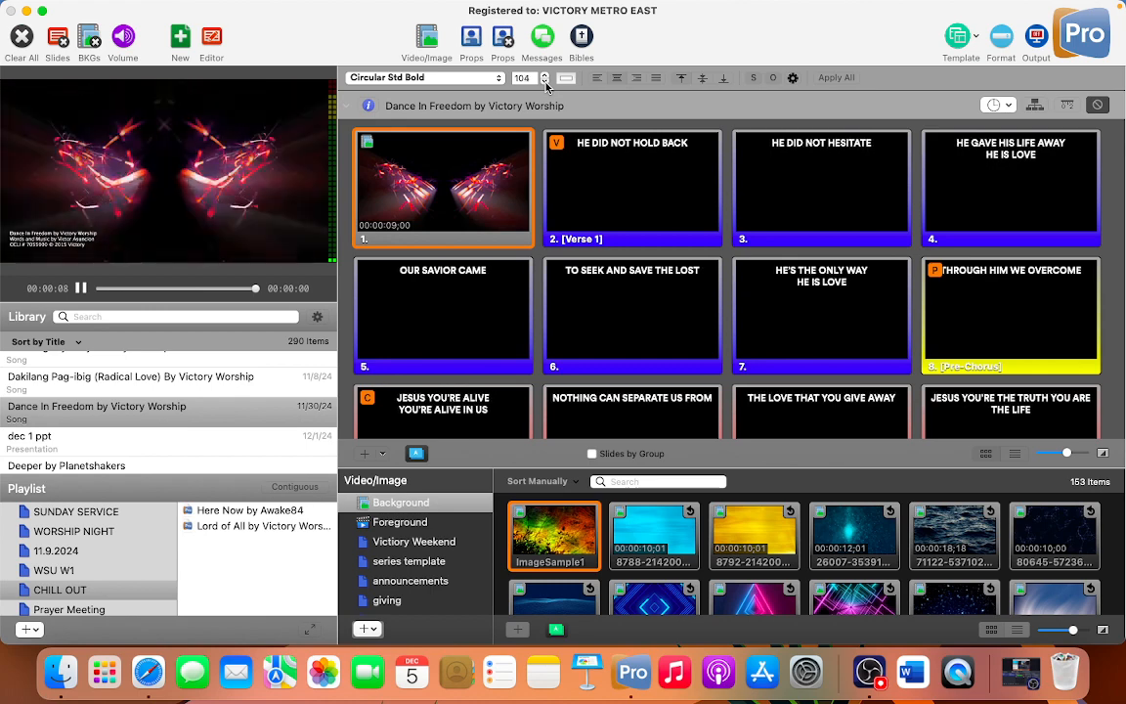
click(545, 82)
click(546, 83)
click(546, 83)
click(546, 83)
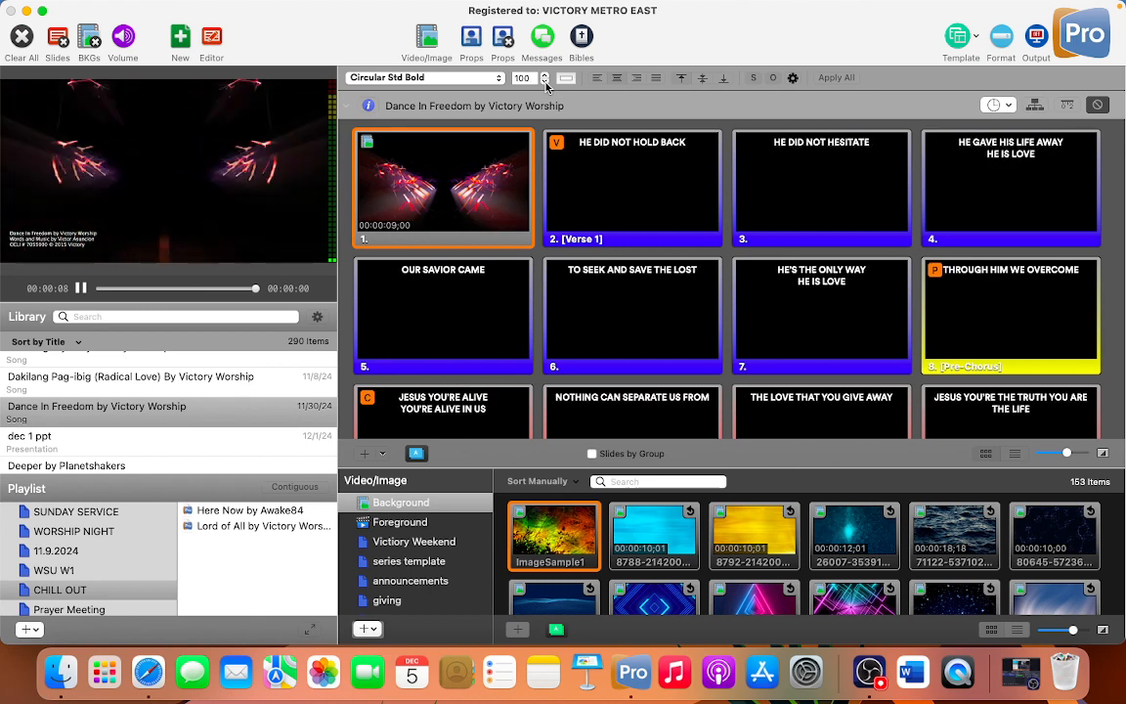
click(546, 83)
click(545, 84)
click(545, 83)
click(546, 83)
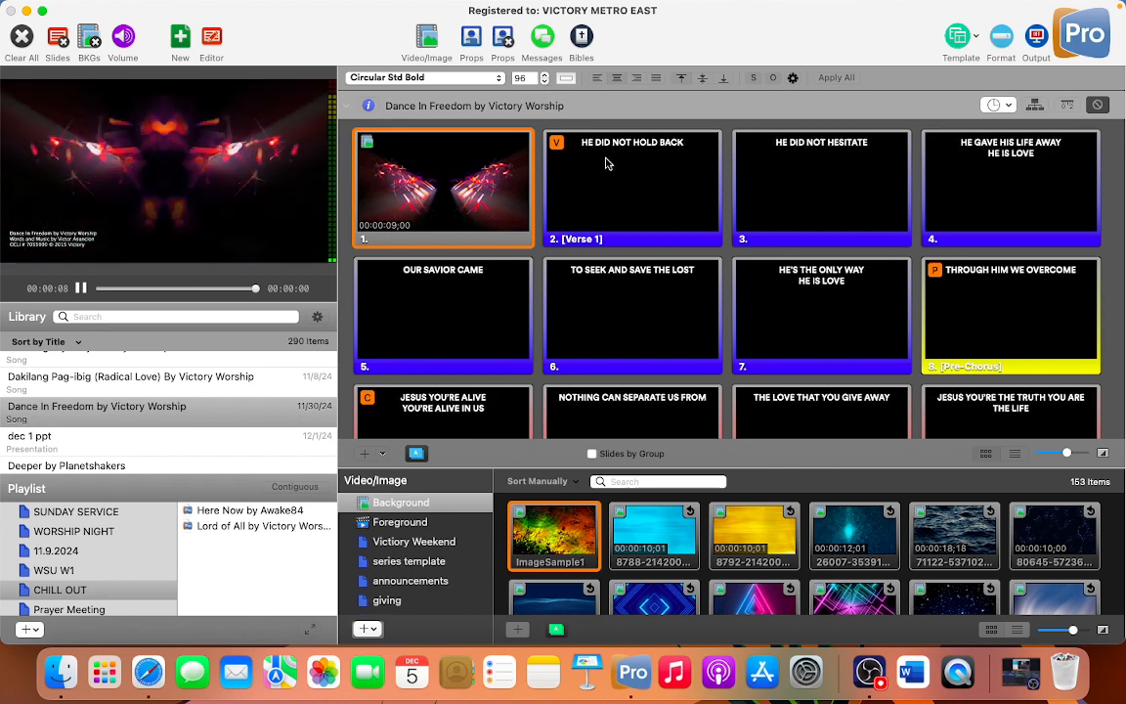
click(545, 83)
click(608, 166)
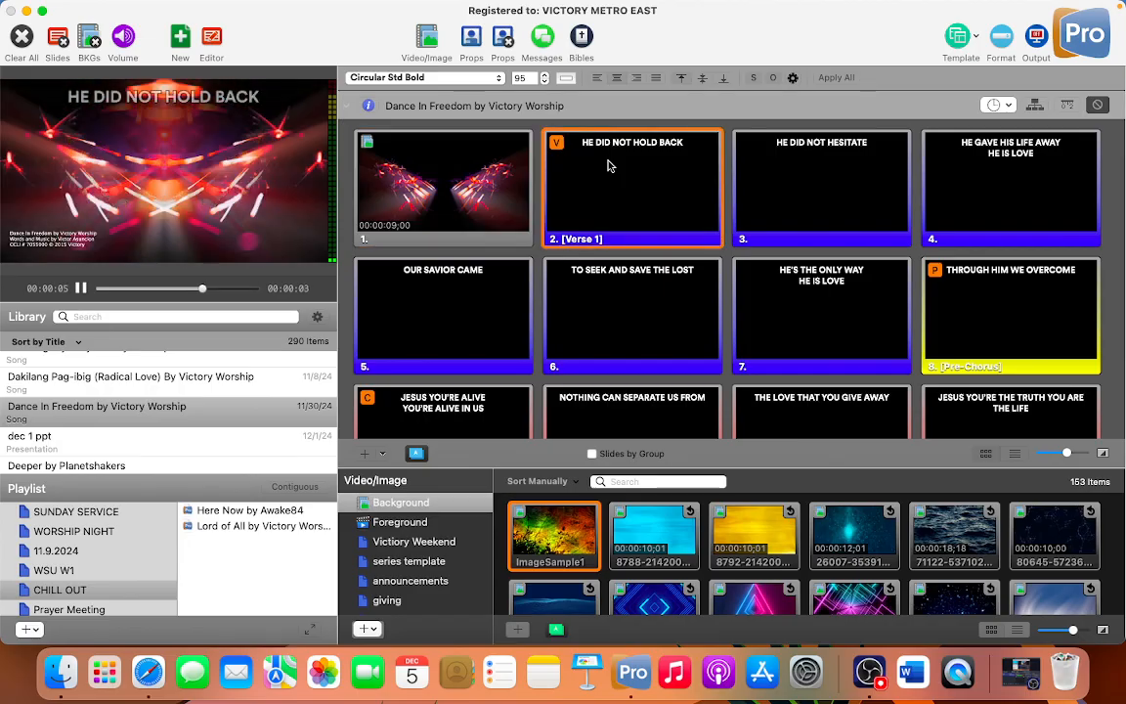
click(779, 187)
- Reduce the text size of all the song's slides further to 92
click(546, 83)
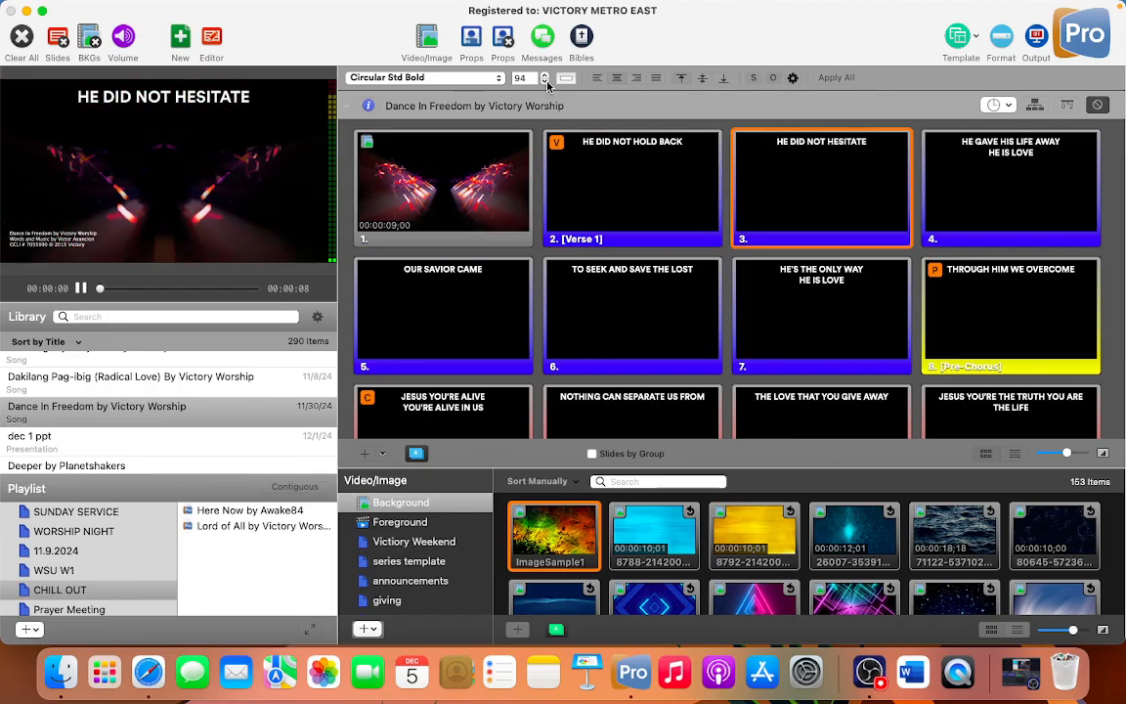
click(546, 83)
click(545, 83)
- Show slides 4 through 13 of the song live, one after another, to check the lyrics' size
click(949, 166)
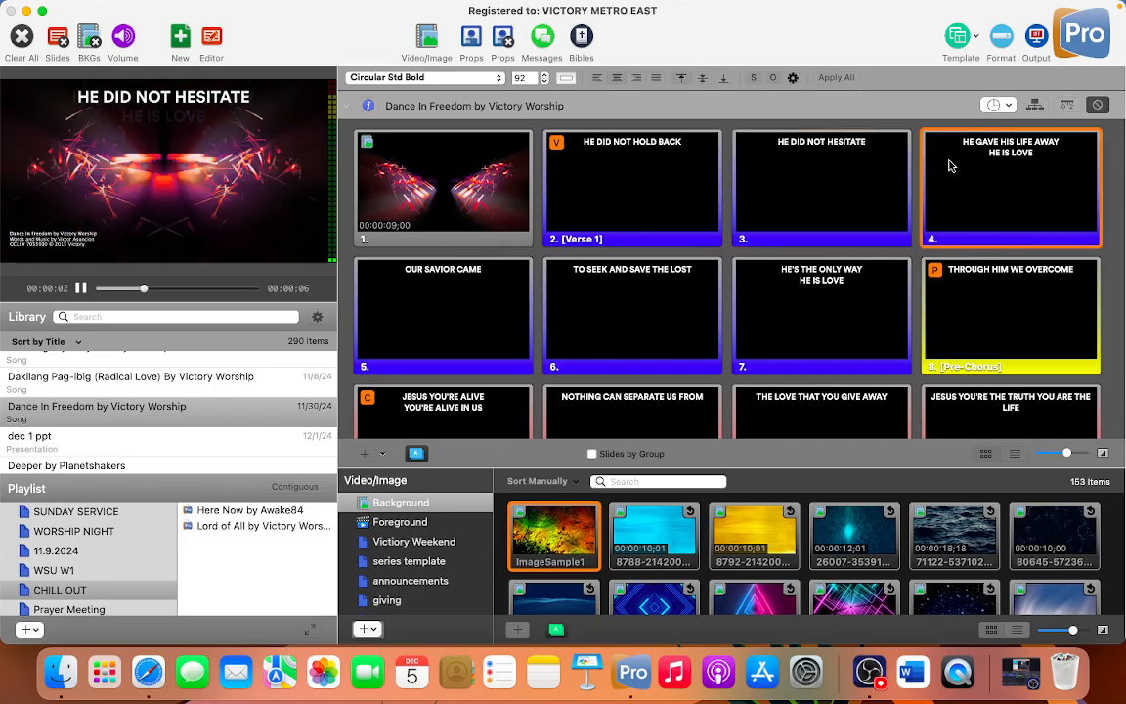
click(492, 321)
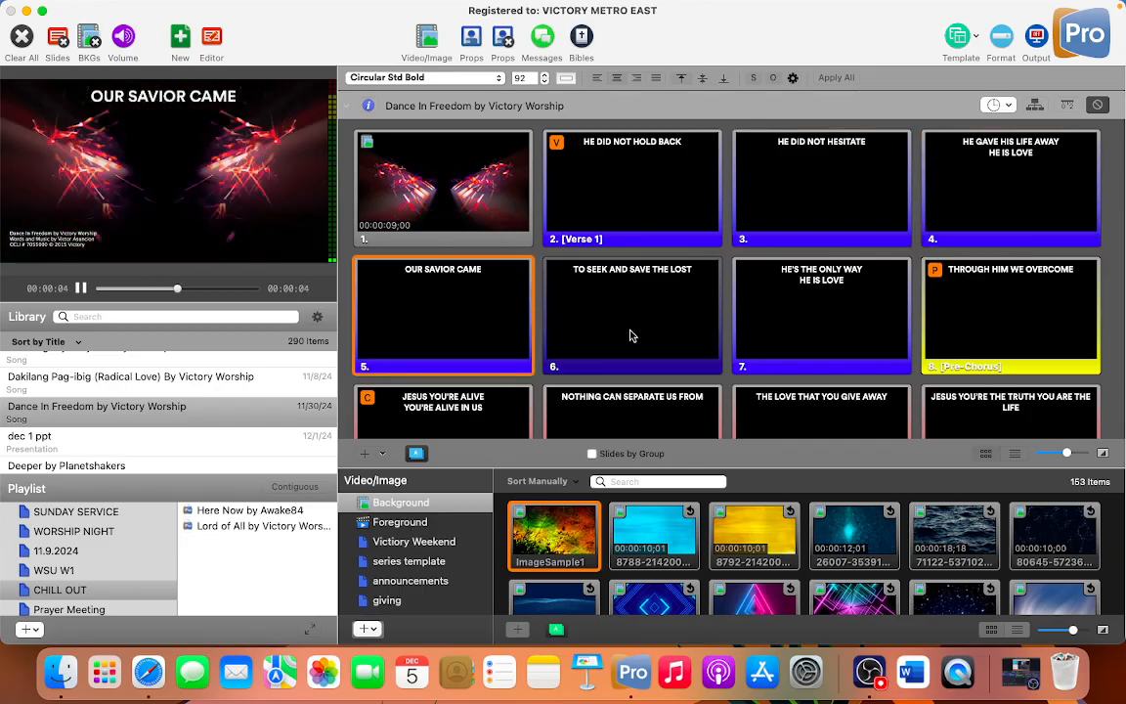
click(631, 334)
click(857, 199)
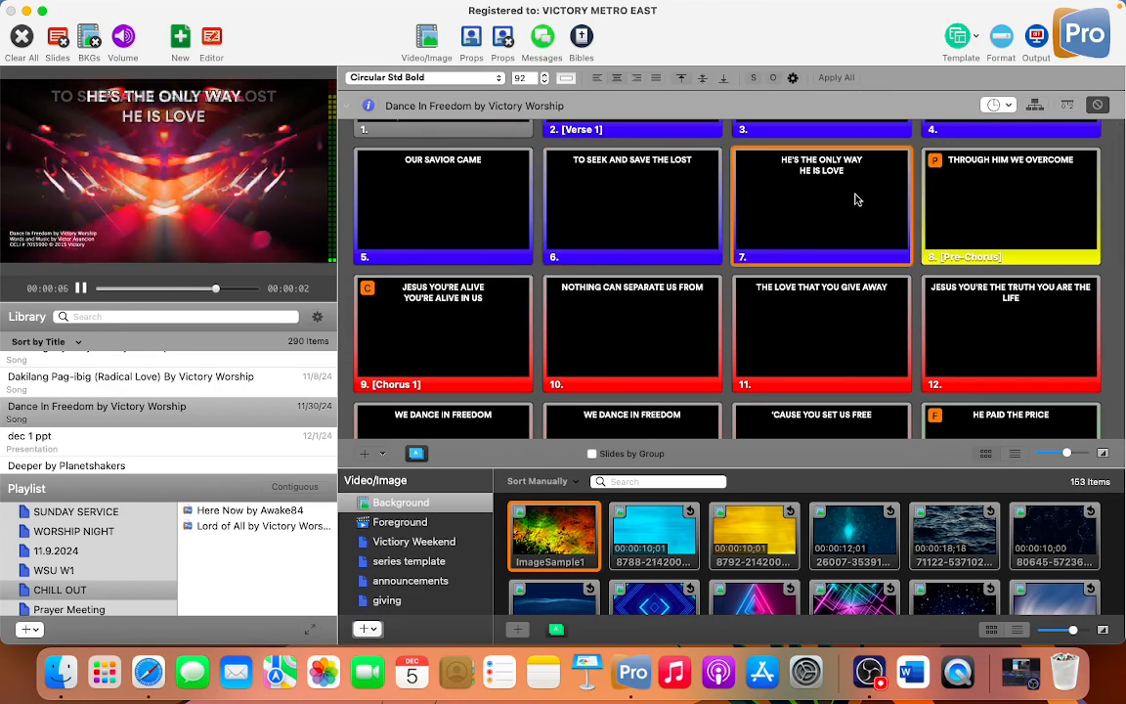
click(988, 216)
click(386, 321)
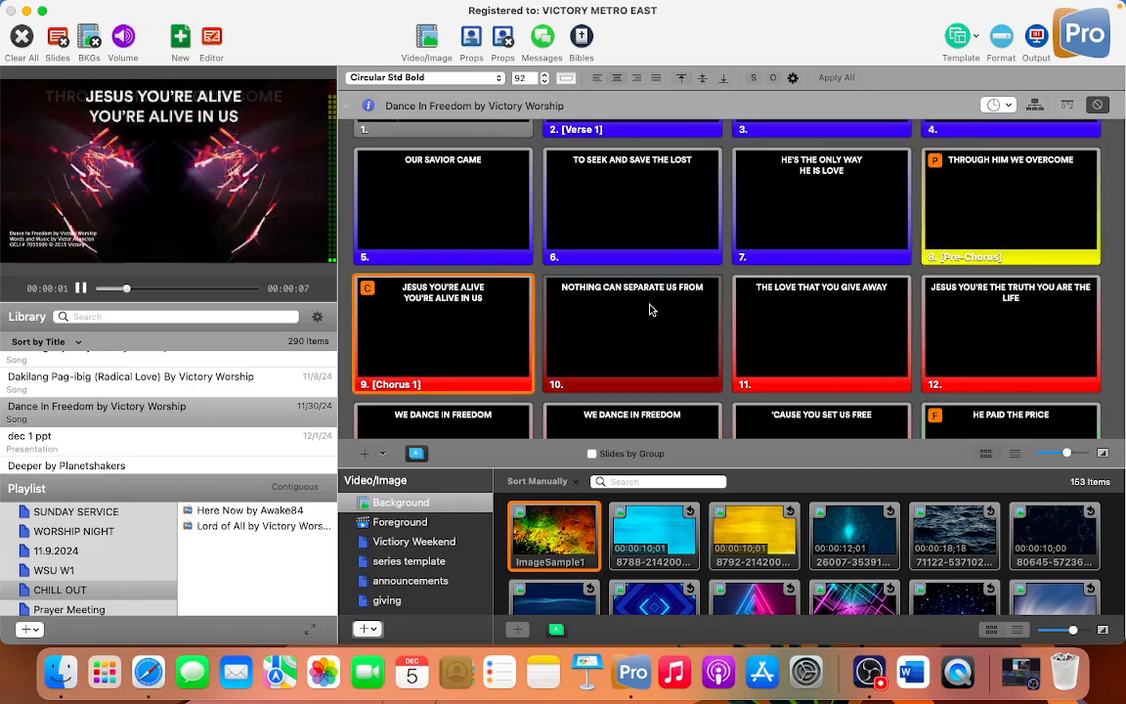
click(587, 279)
click(743, 206)
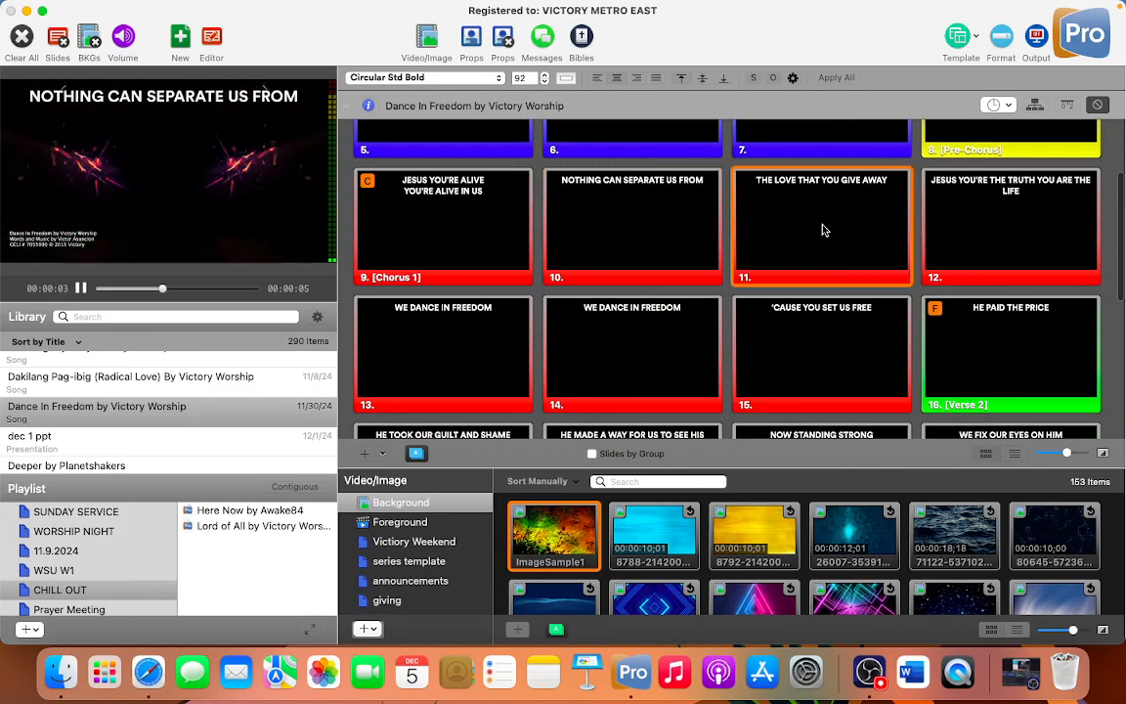
click(949, 213)
click(456, 344)
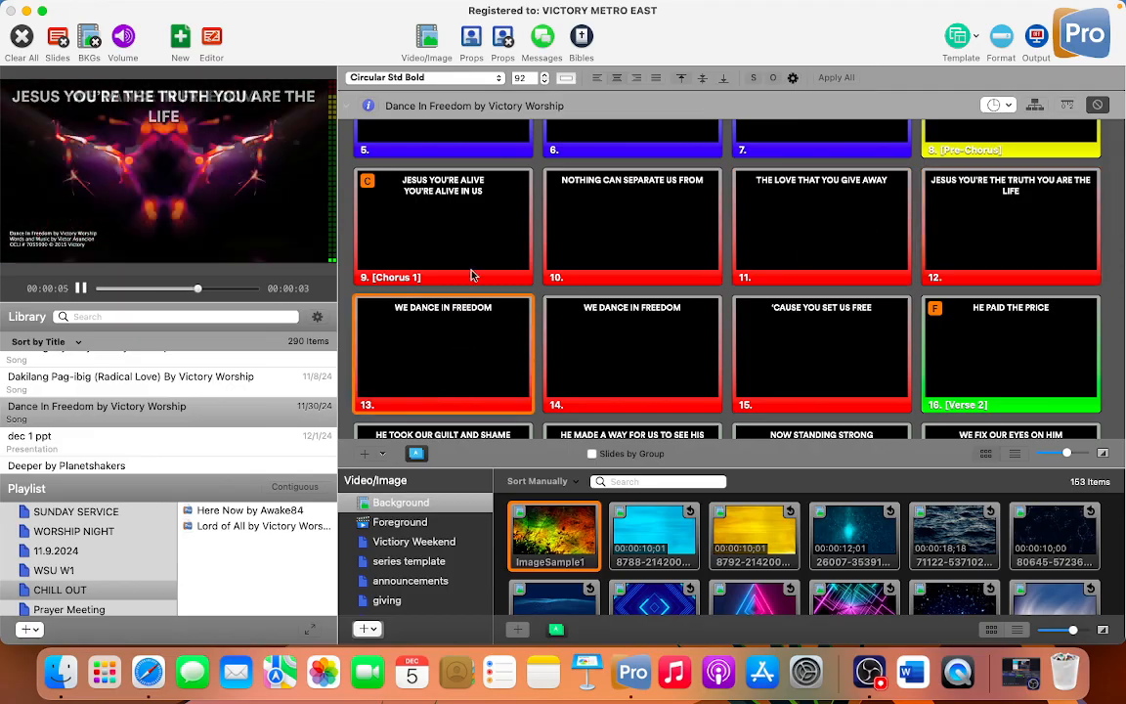
- Set the text size of all the song's slides to 100 and show slide 14 live
drag(533, 80, 475, 82)
text(100)
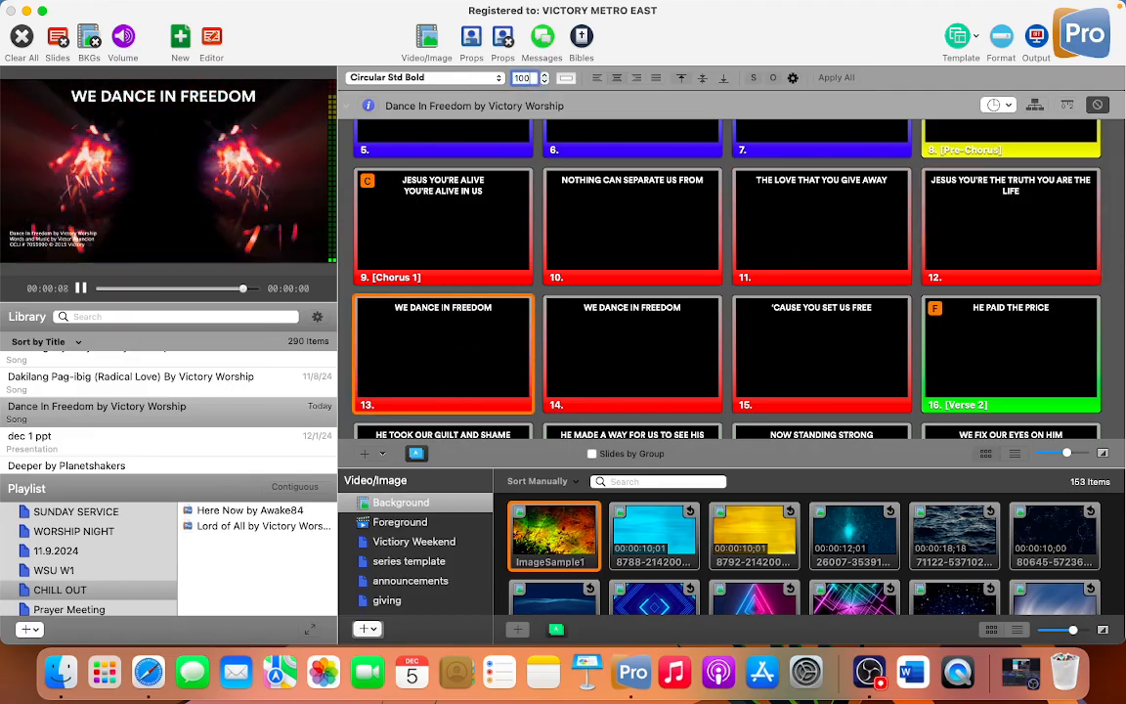
key(Return)
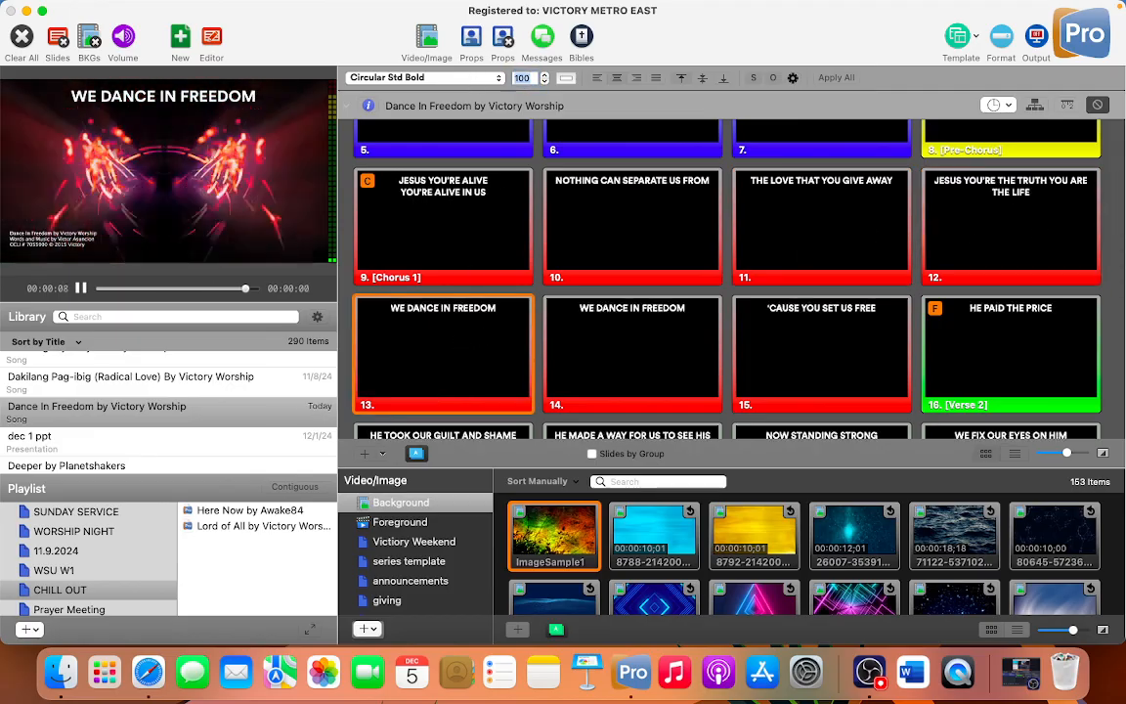
click(624, 348)
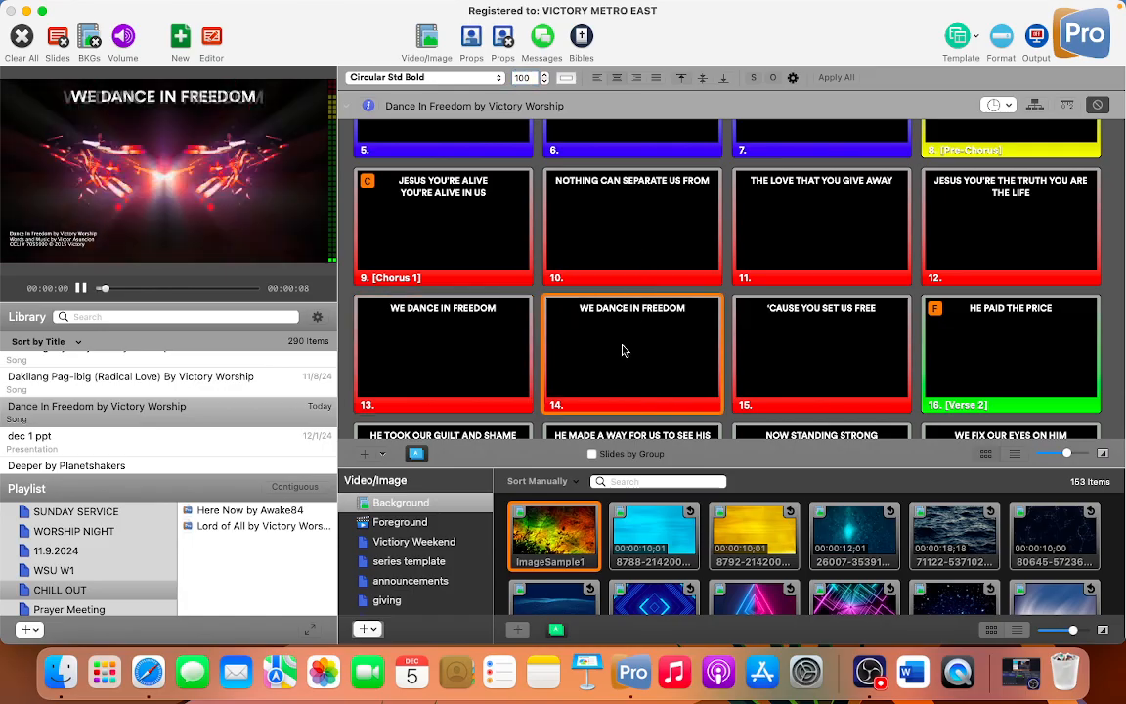
- Look over the song's slides, view the live slide on the full-screen output, and close that output
click(461, 87)
click(461, 87)
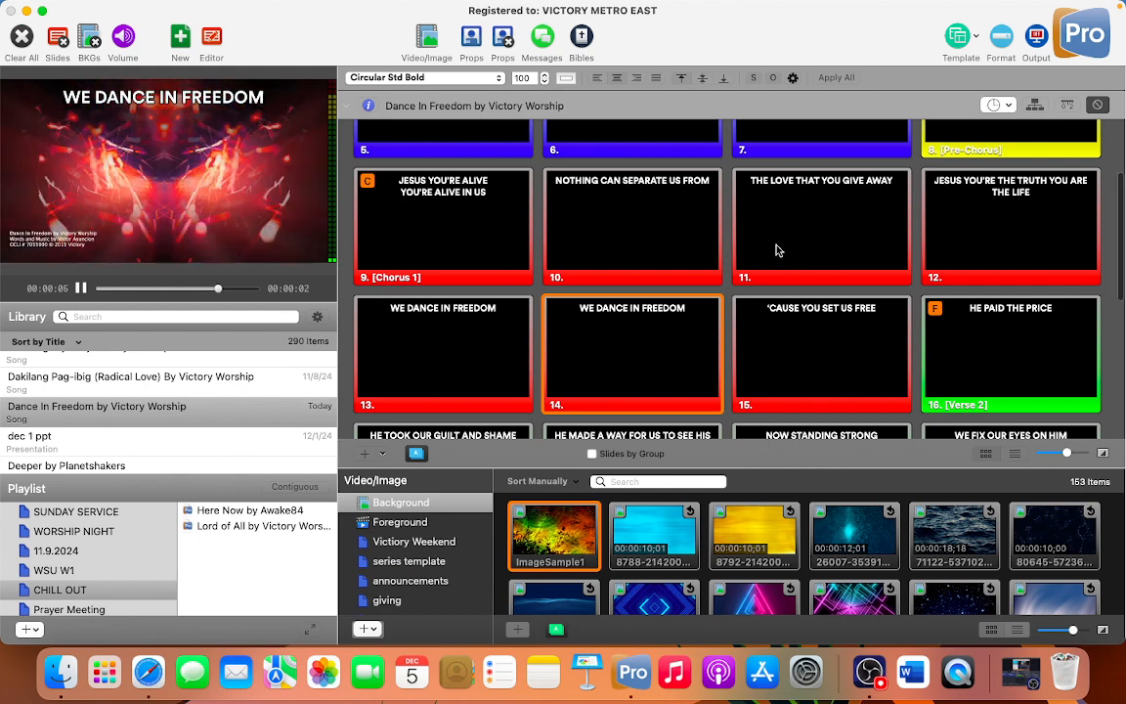
scroll(778, 251, up, 5)
scroll(777, 250, down, 8)
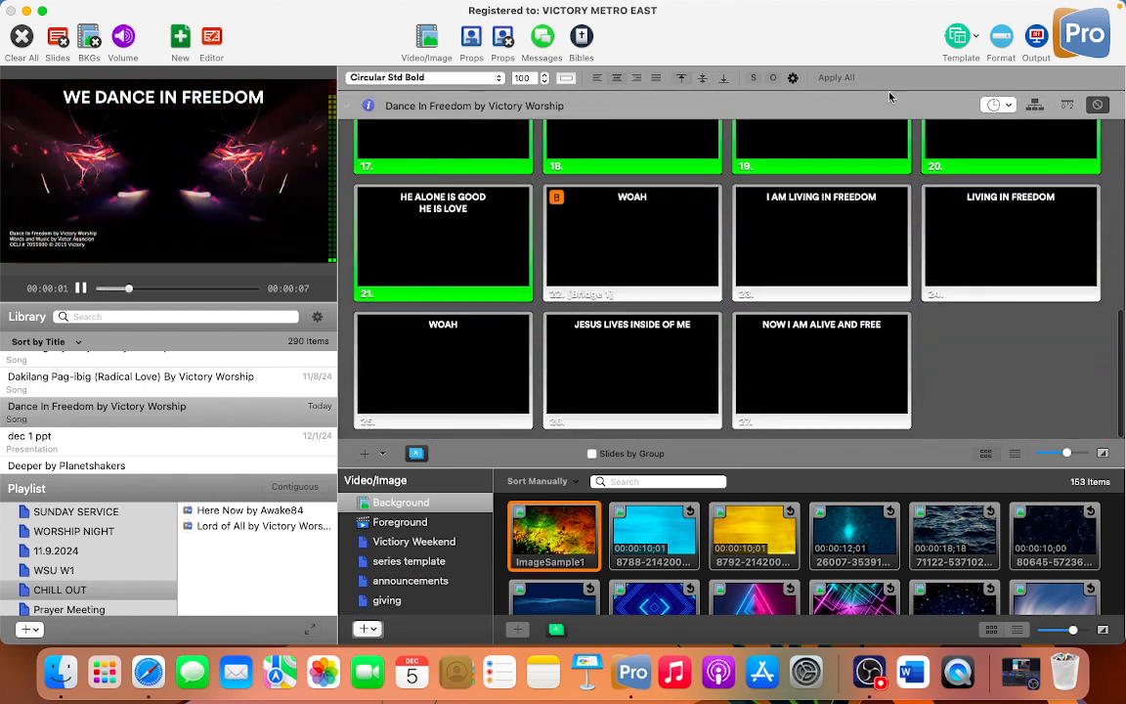
scroll(811, 166, up, 8)
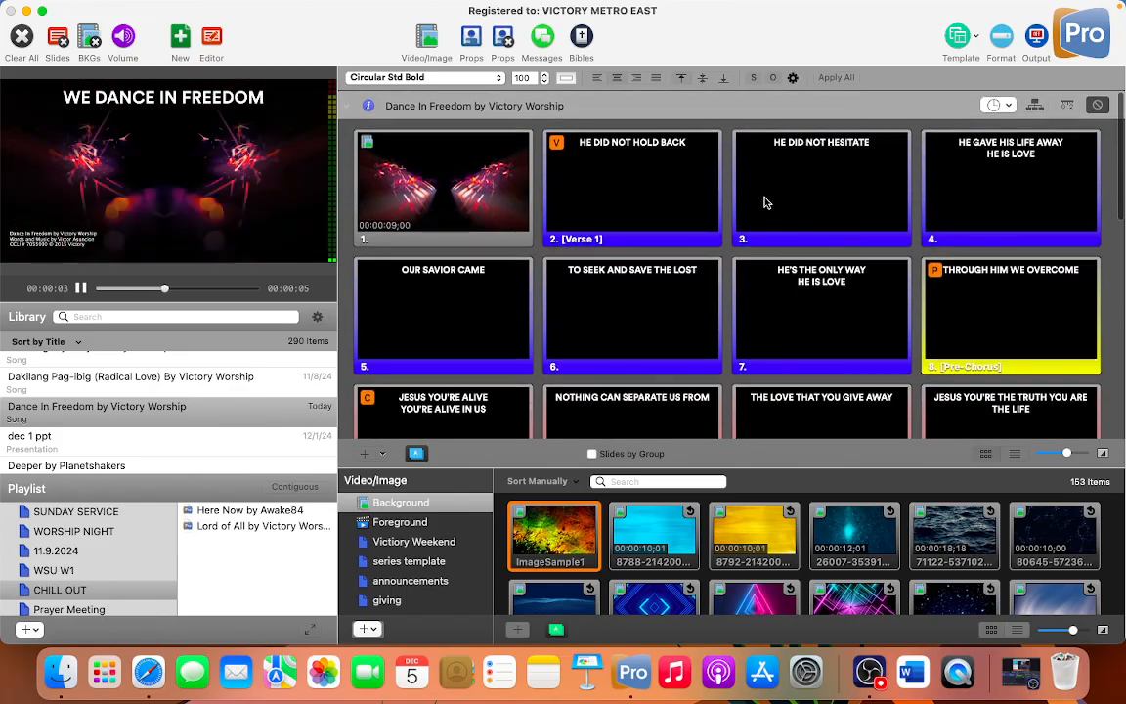
click(1037, 40)
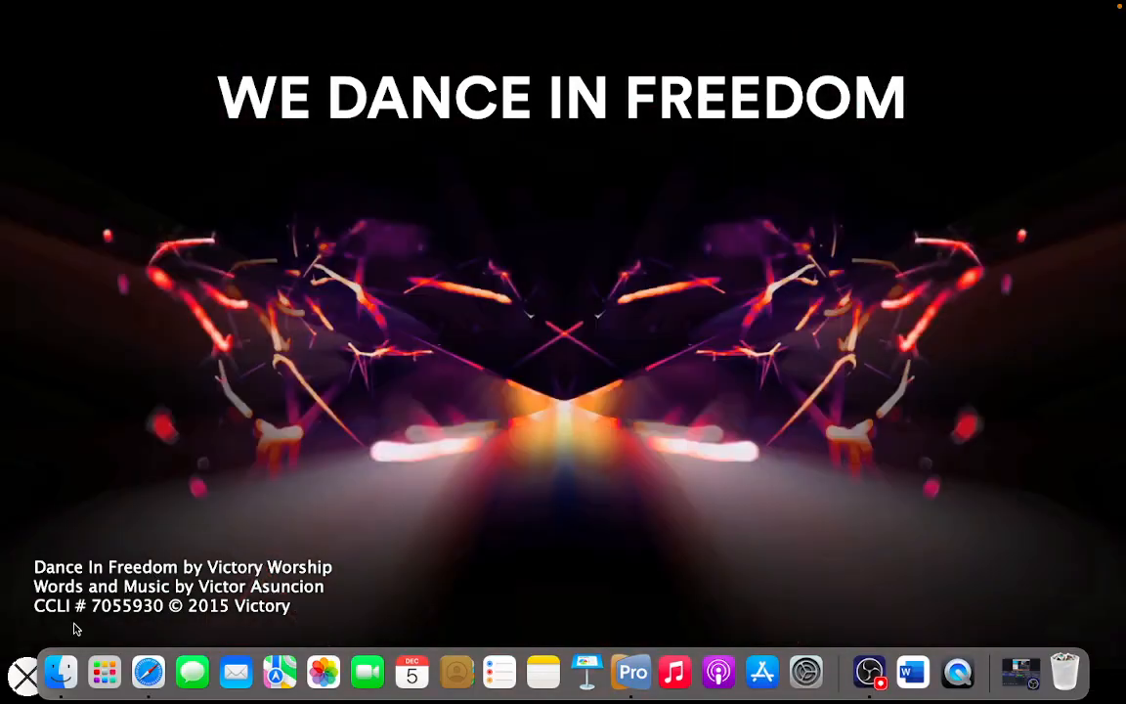
click(27, 678)
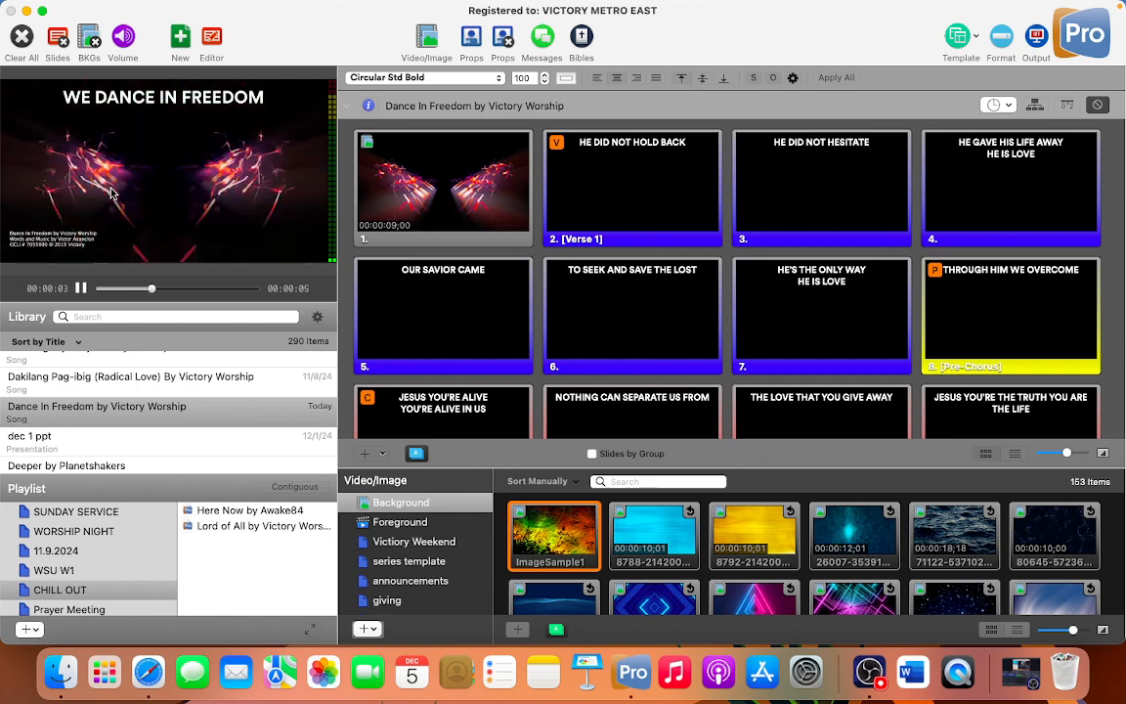
mouse_move(353, 5)
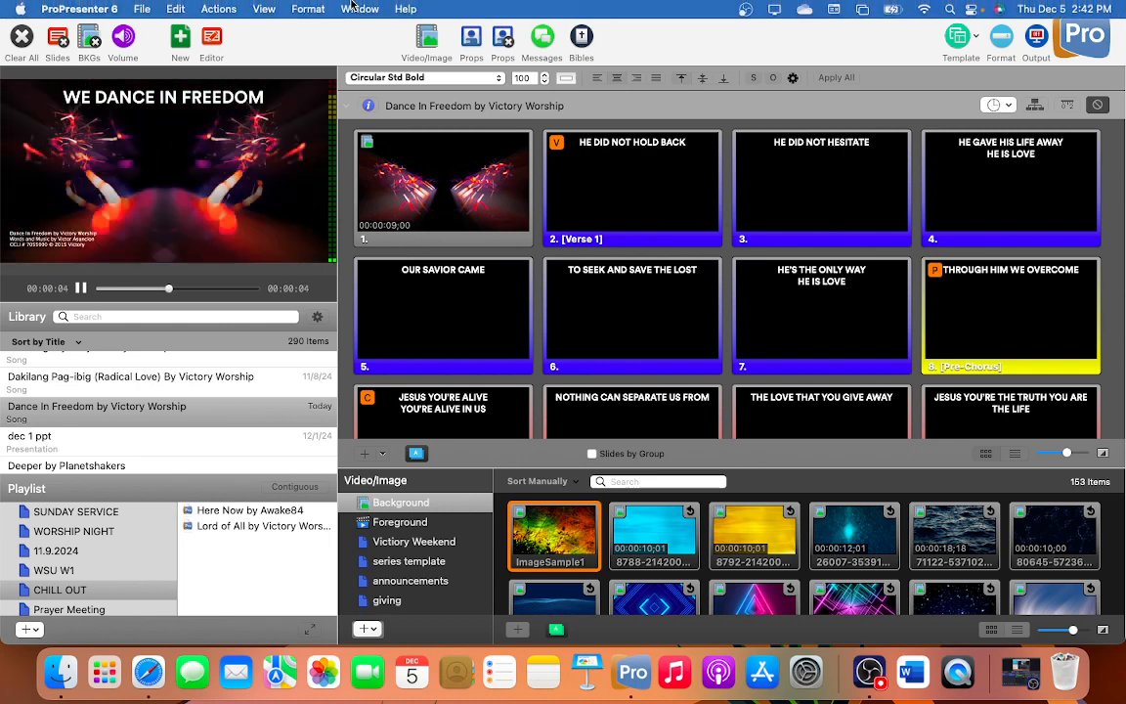
click(744, 9)
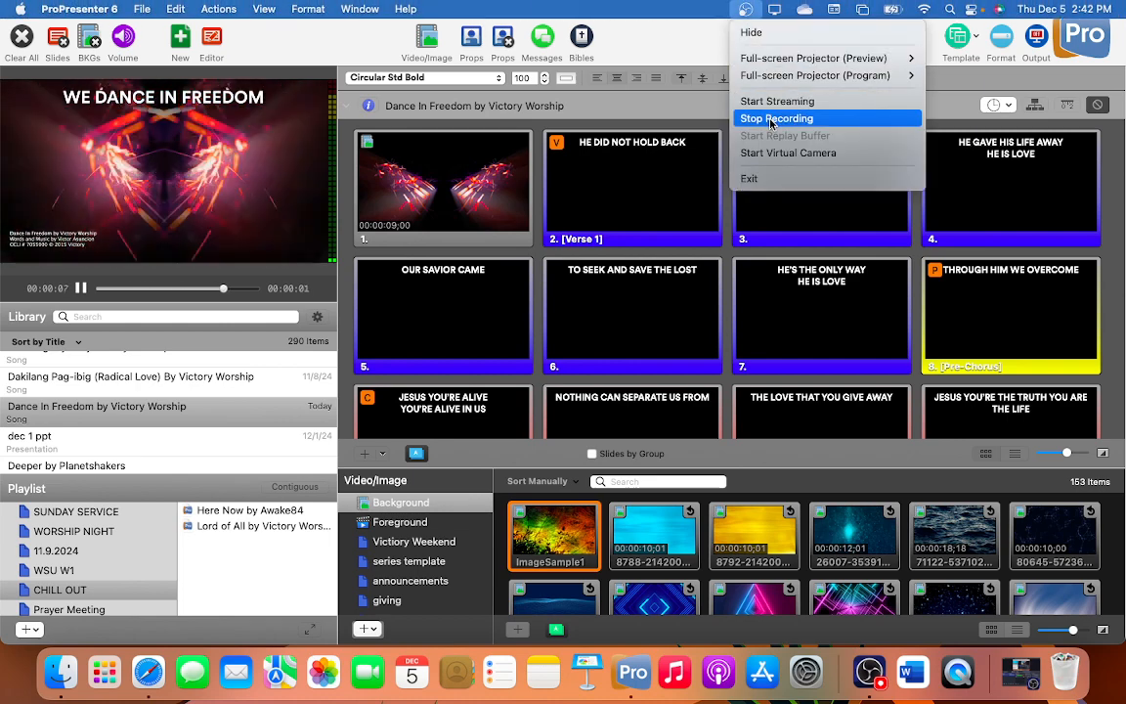